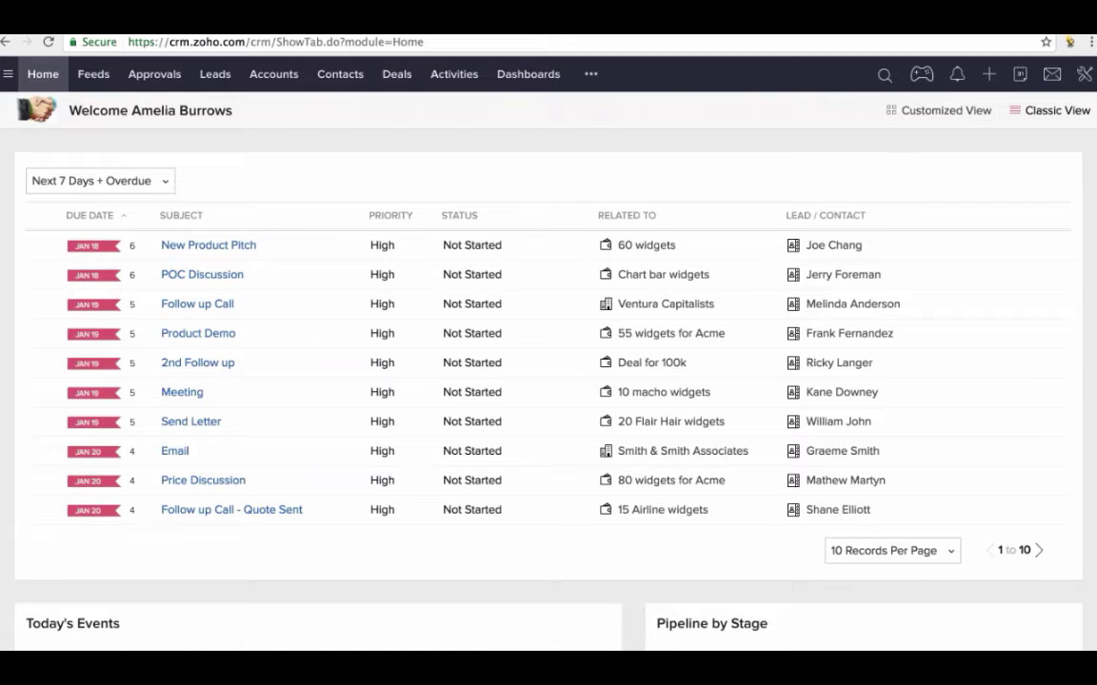
- Go to Setup > Security Control > Allowed IPs and start configuring allowed IP addresses
click(1084, 75)
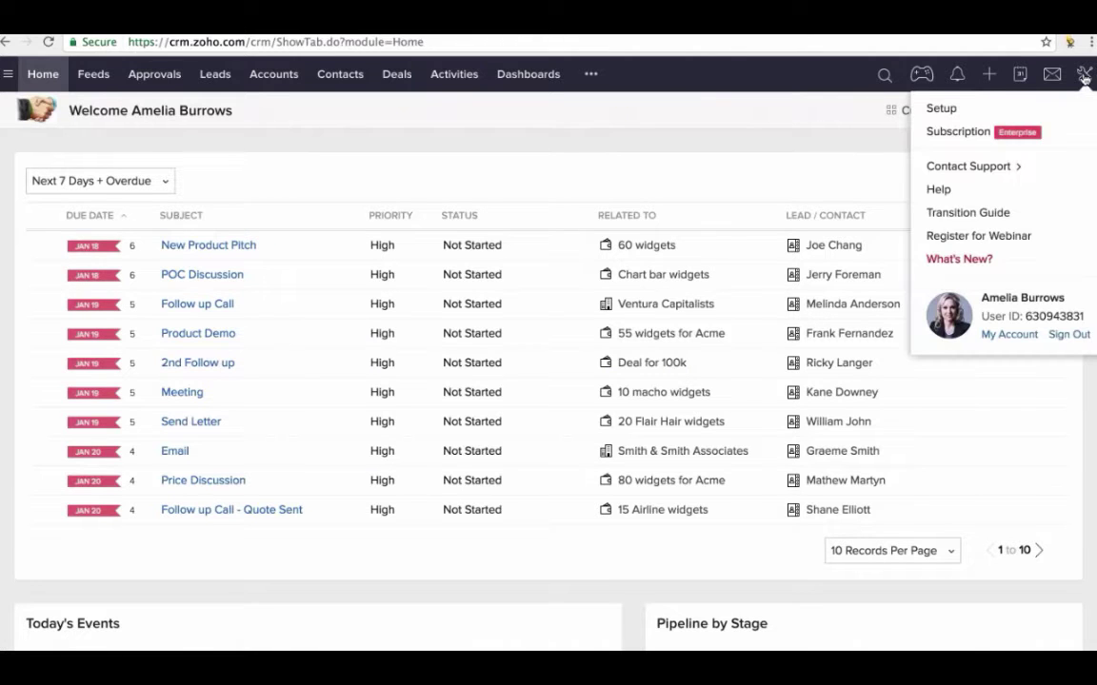
click(952, 110)
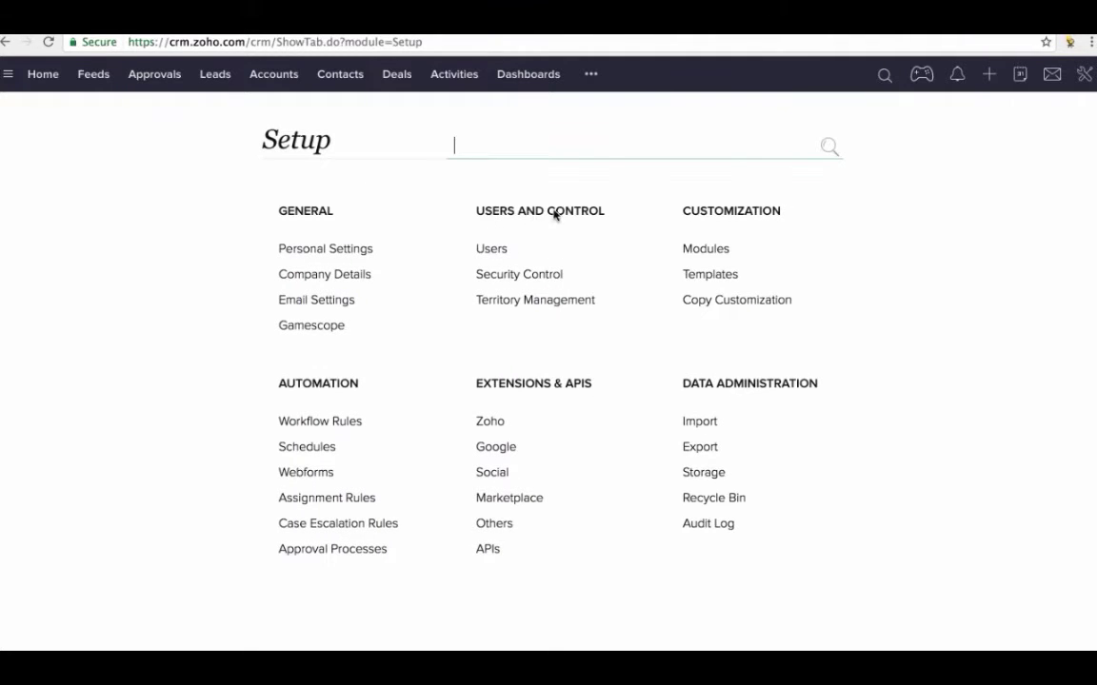
click(509, 276)
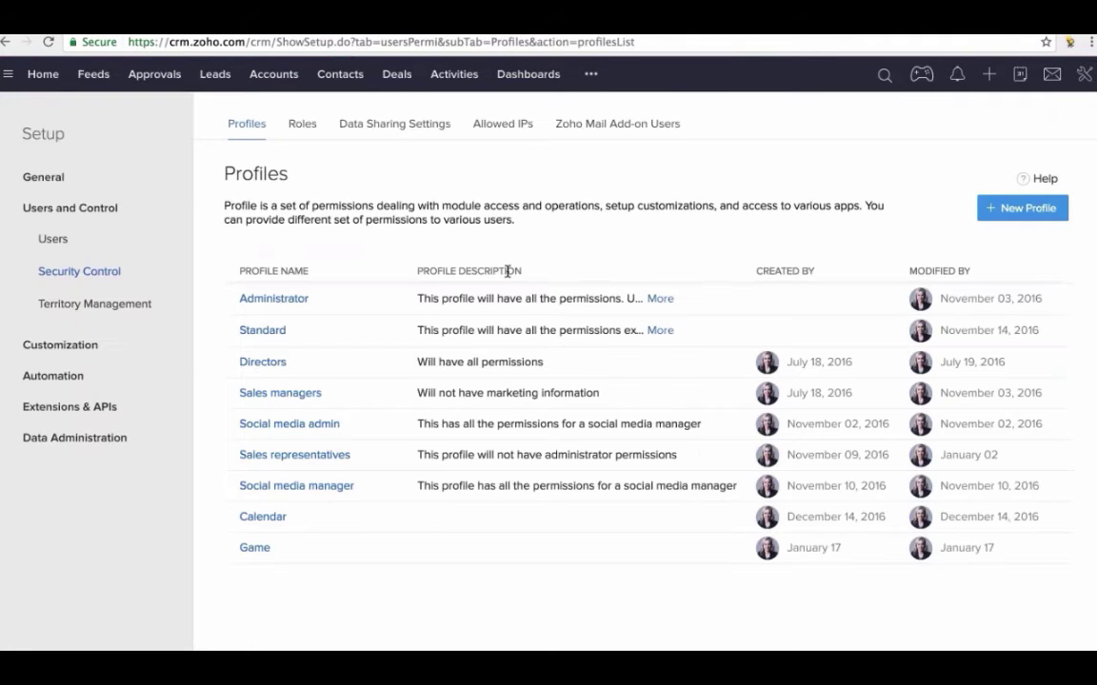
click(505, 133)
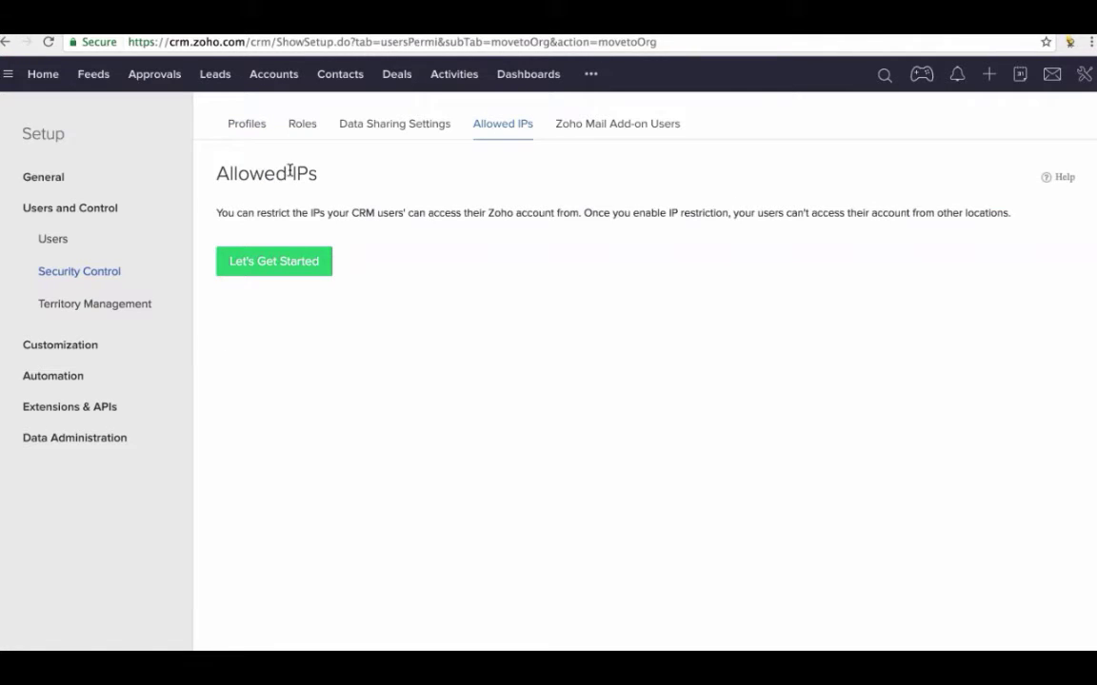
click(276, 260)
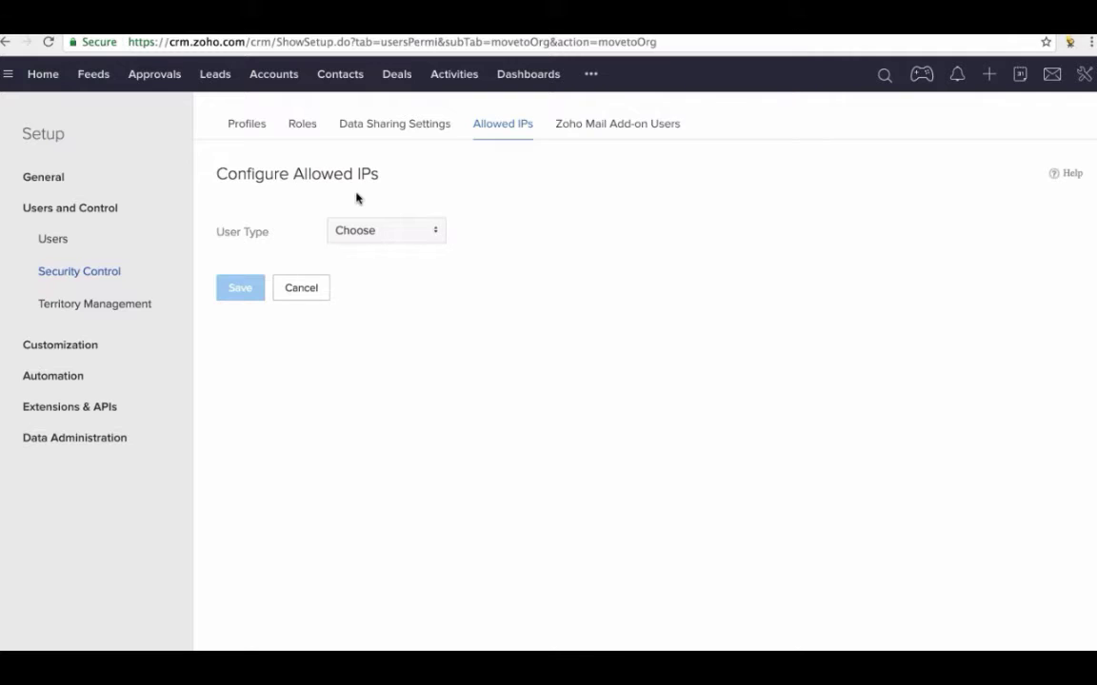
- Set User Type to Users, select two users, and bring the Allowed IPs section (121.244.91.21) into view
click(374, 232)
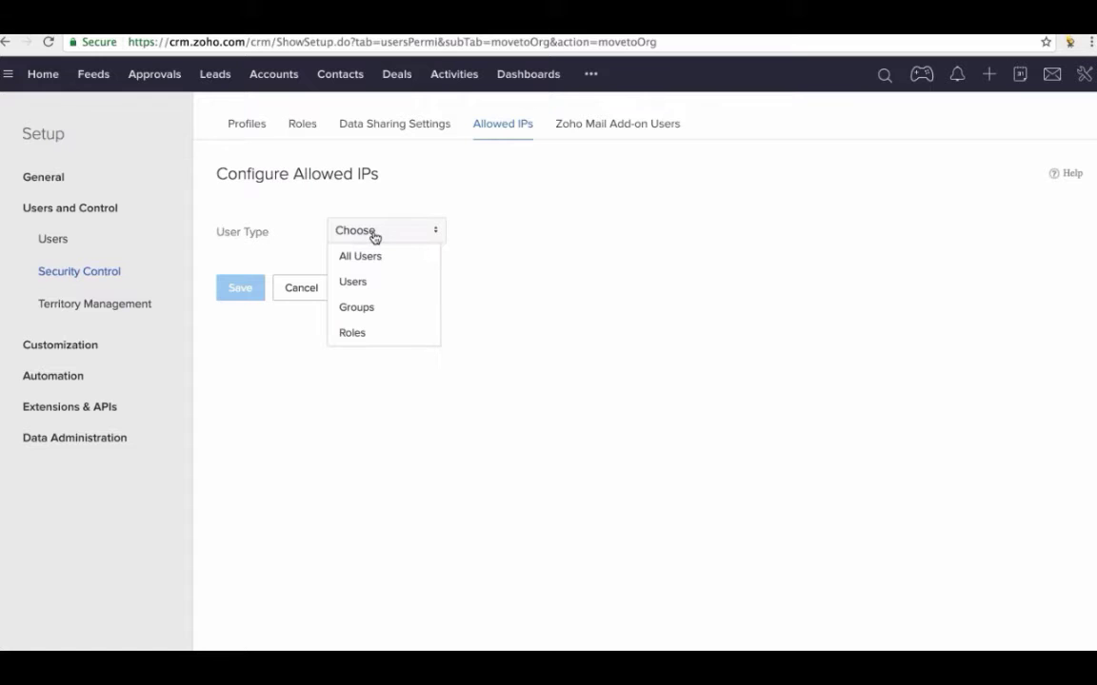
click(359, 282)
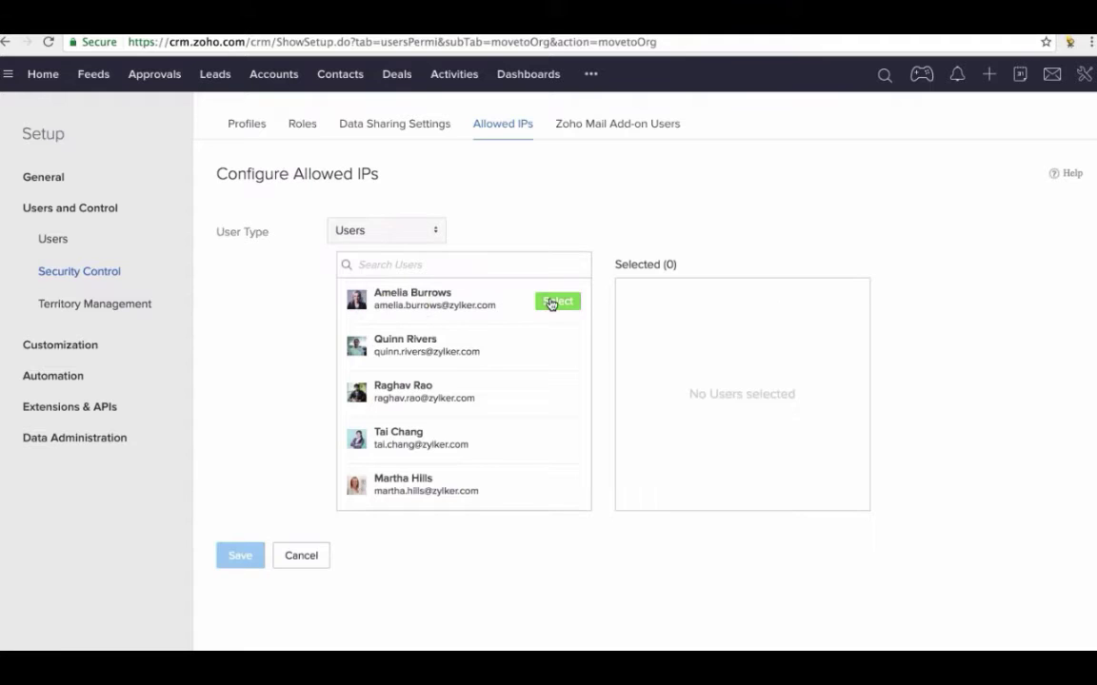
click(560, 301)
click(559, 303)
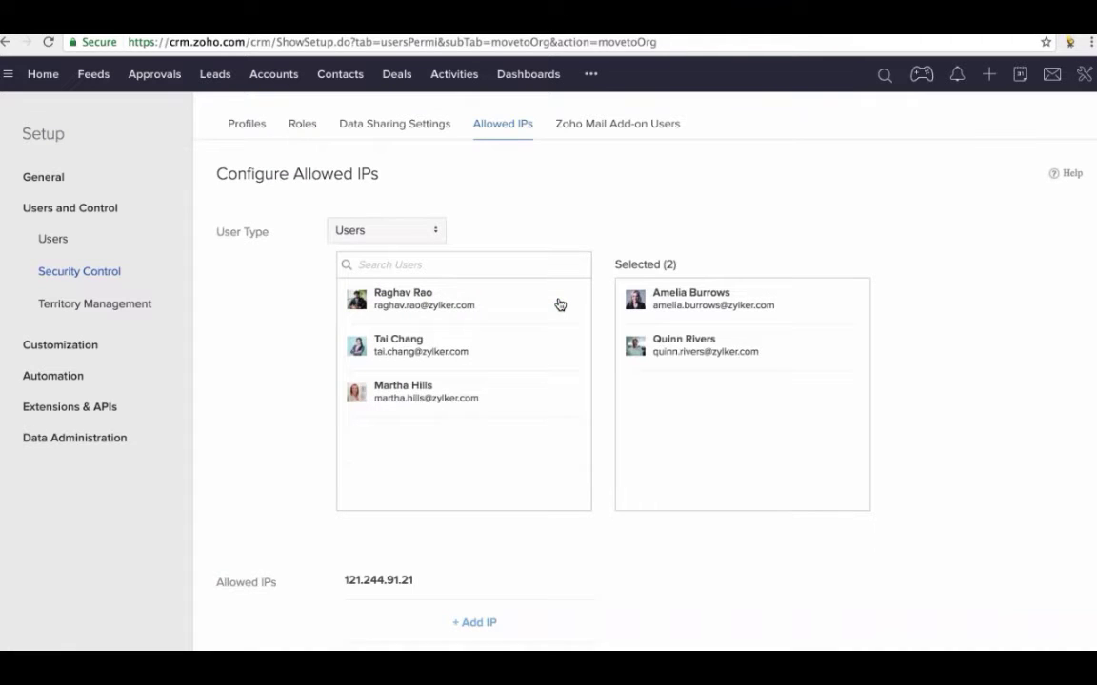
scroll(480, 367, down, 4)
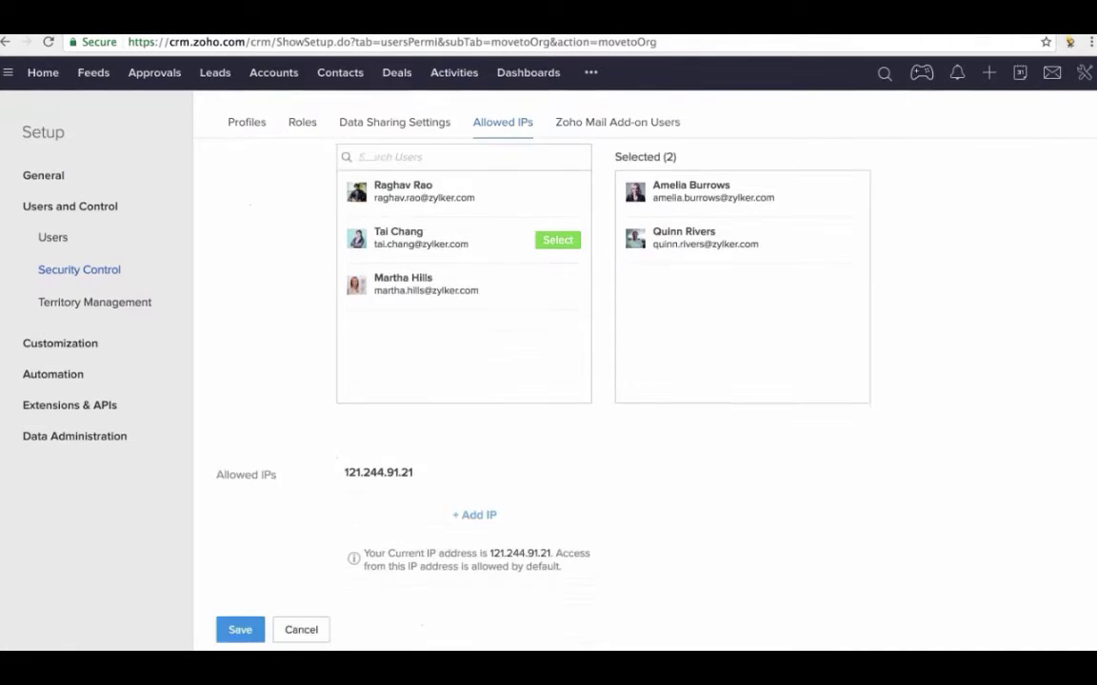
mouse_move(386, 474)
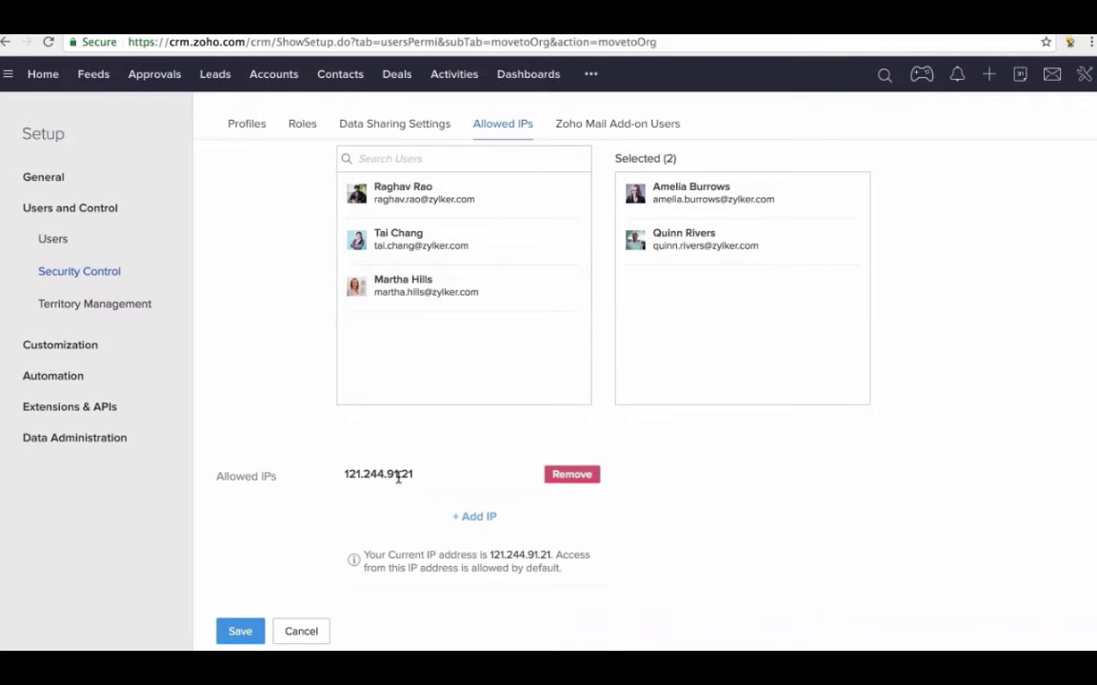
click(472, 517)
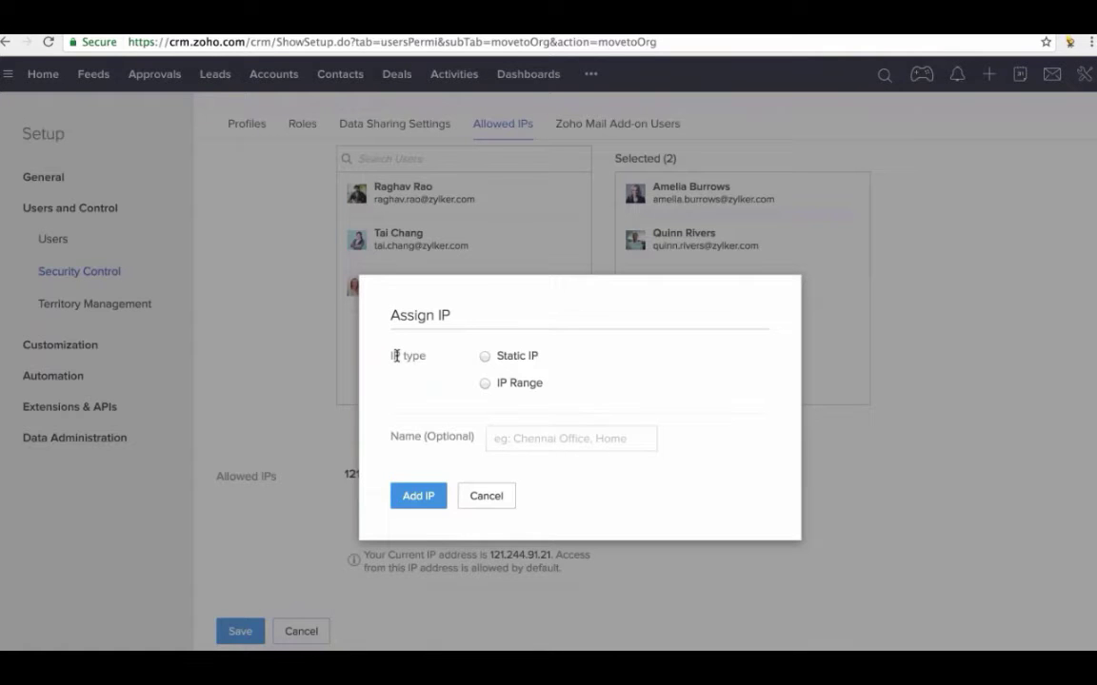
click(485, 358)
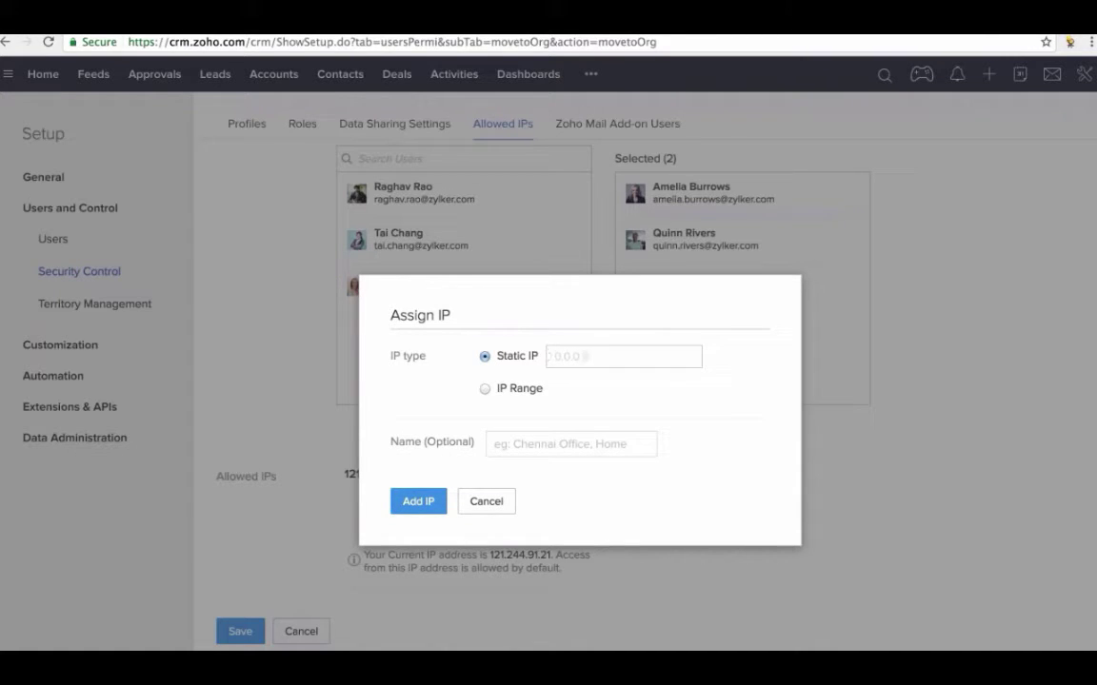
click(484, 389)
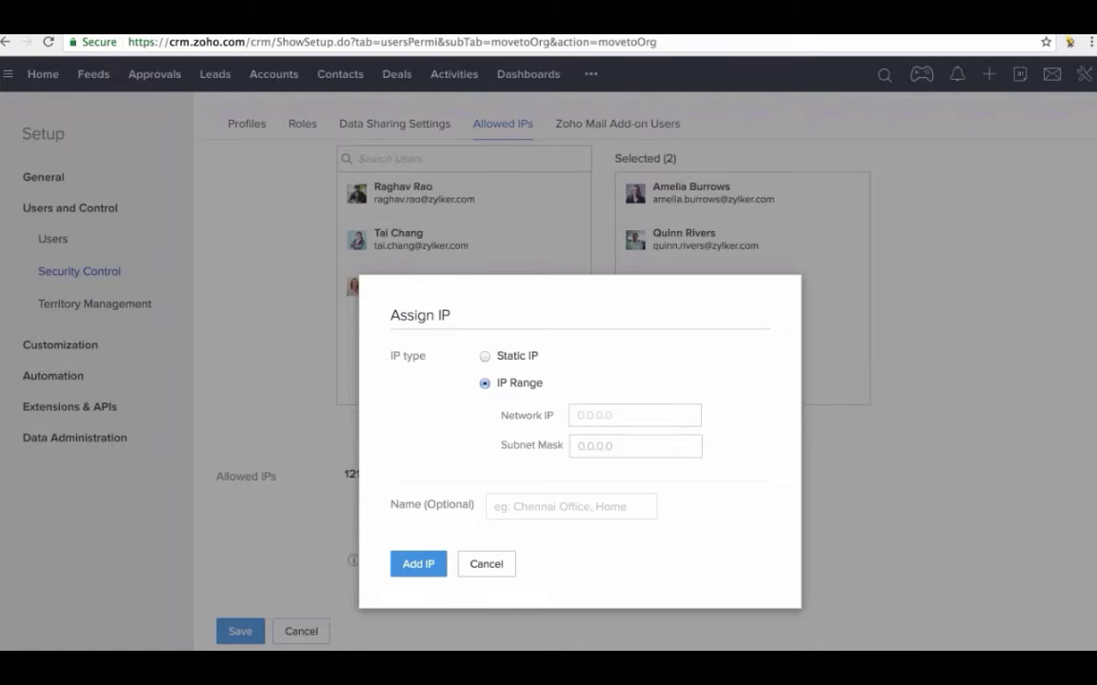
click(521, 517)
click(486, 564)
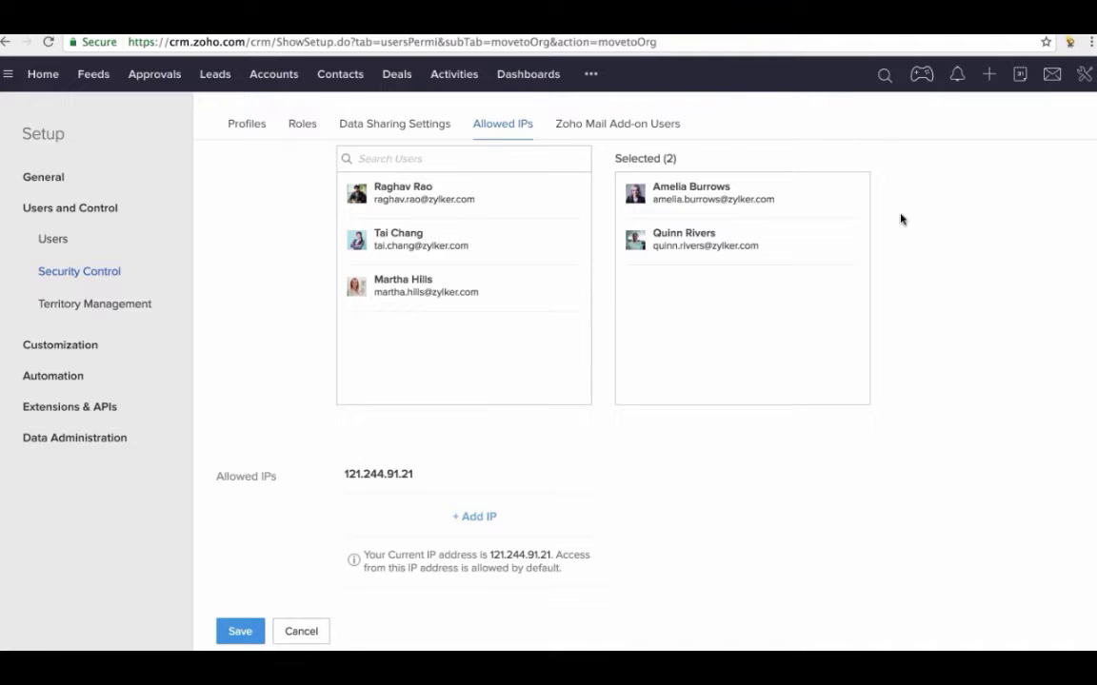
- Via My Account, reach Two Factor Authentication's mode choice: Google Authenticator or SMS/Voice Call
click(1083, 74)
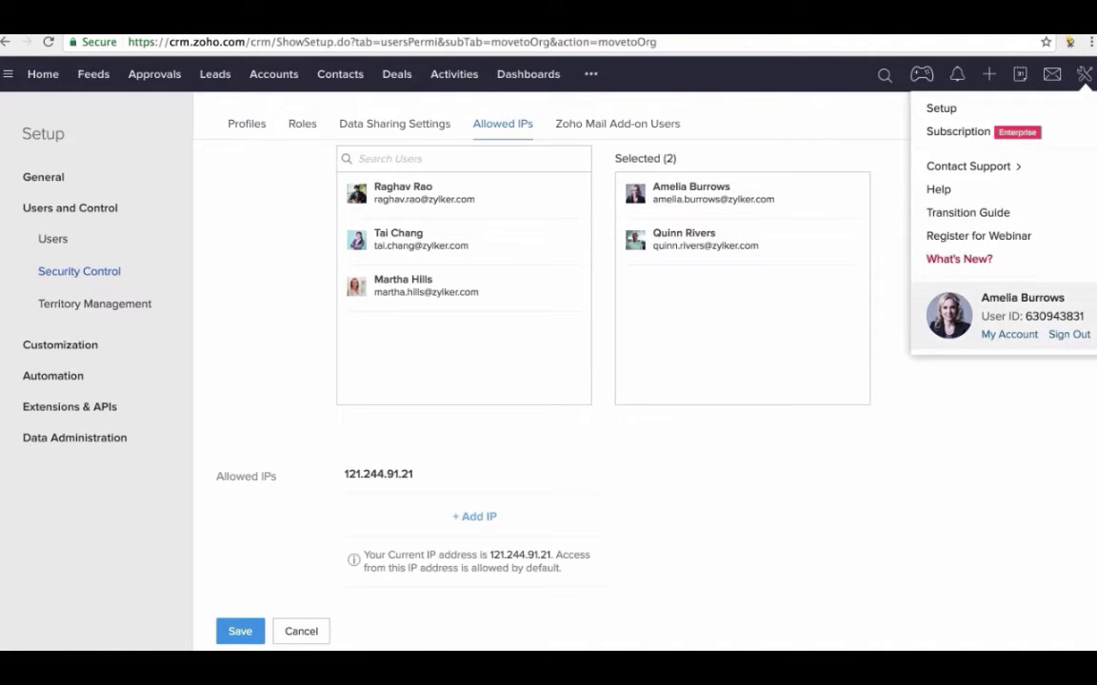
click(1009, 335)
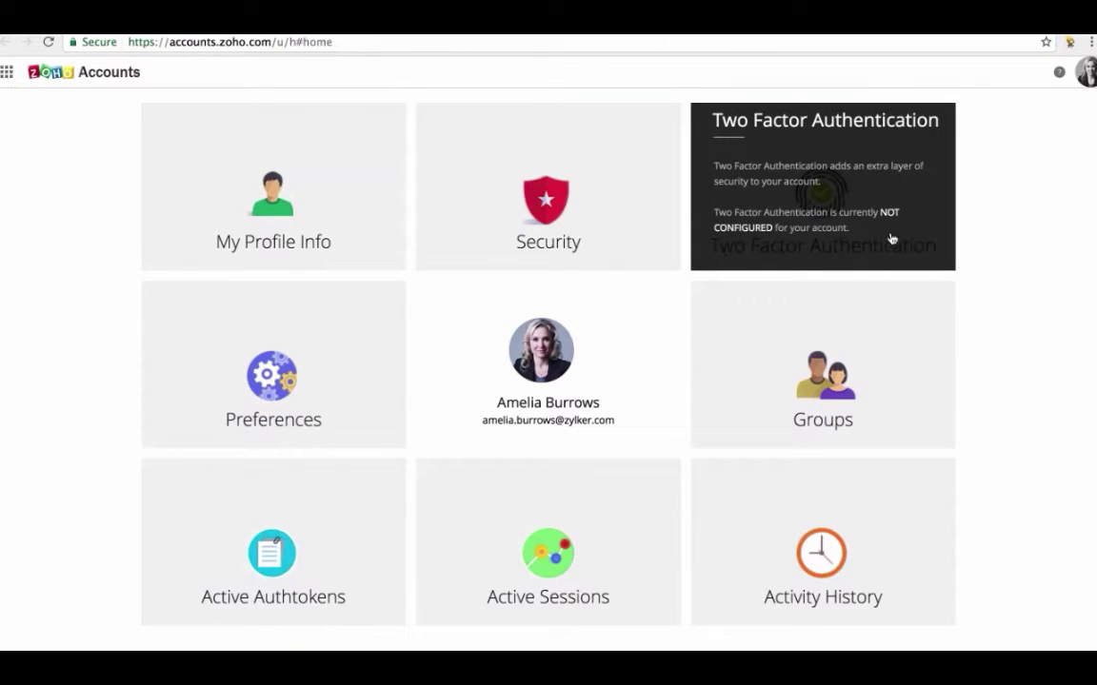
click(826, 250)
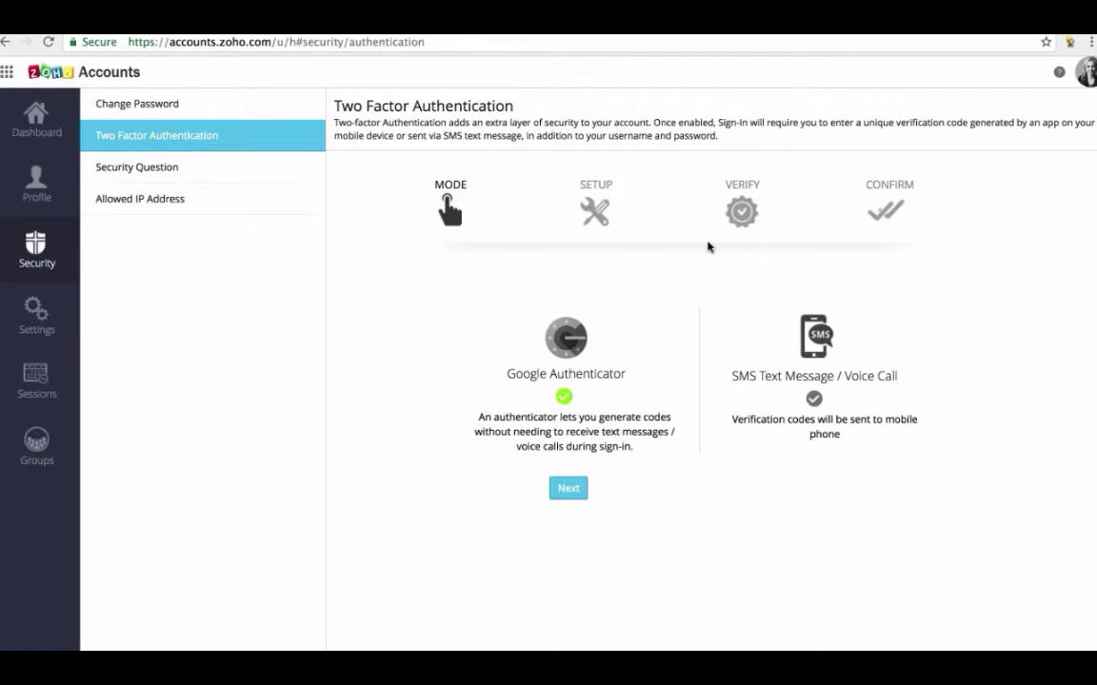
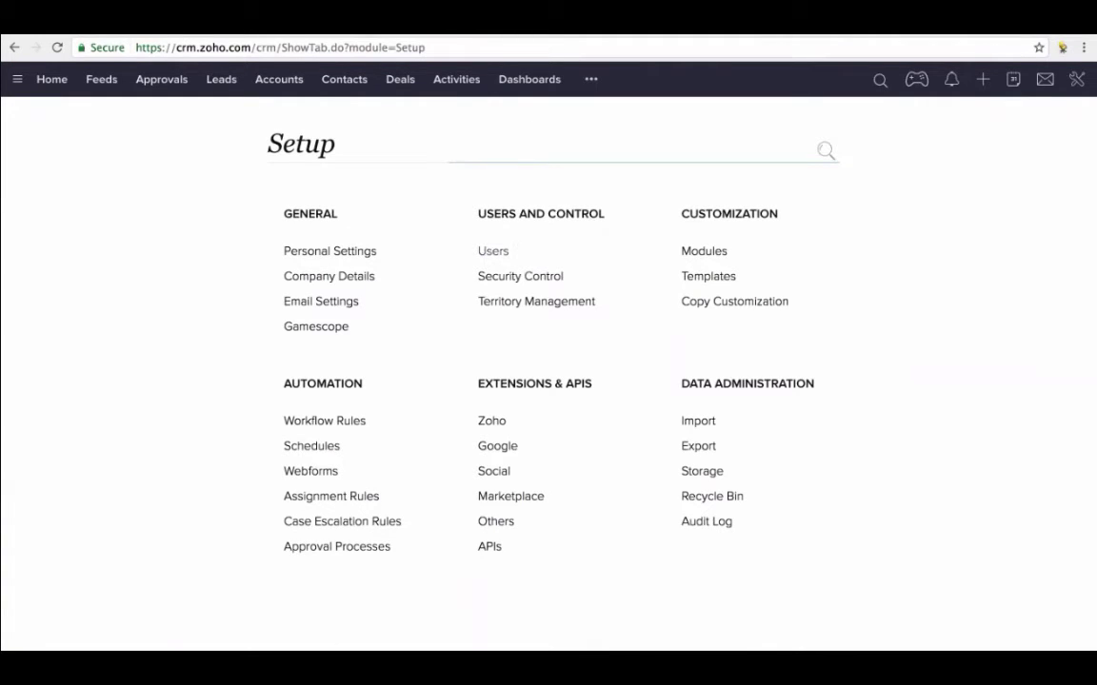
- In Security Control's role hierarchy, start a new subordinate role under Vice President
click(501, 280)
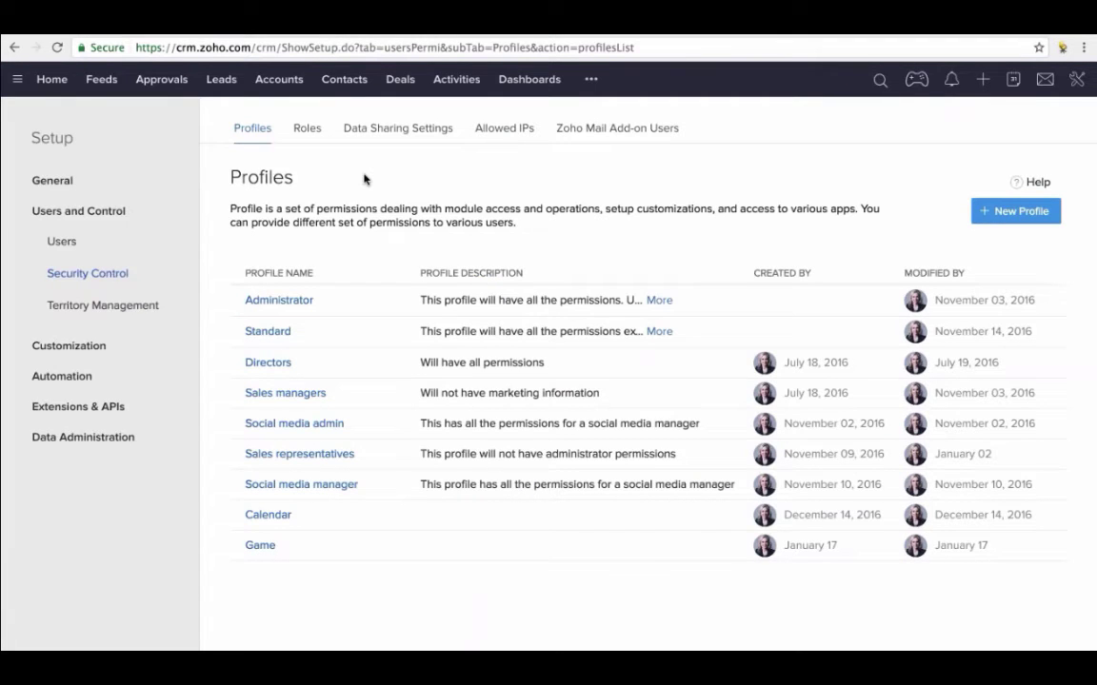
click(310, 133)
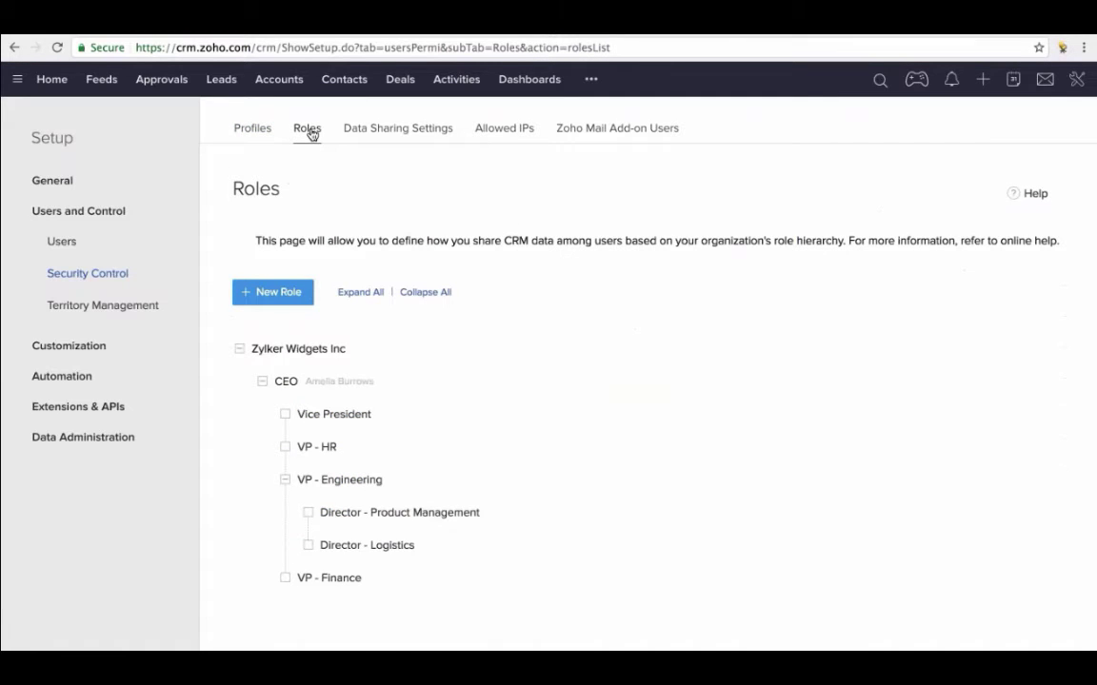
mouse_move(421, 386)
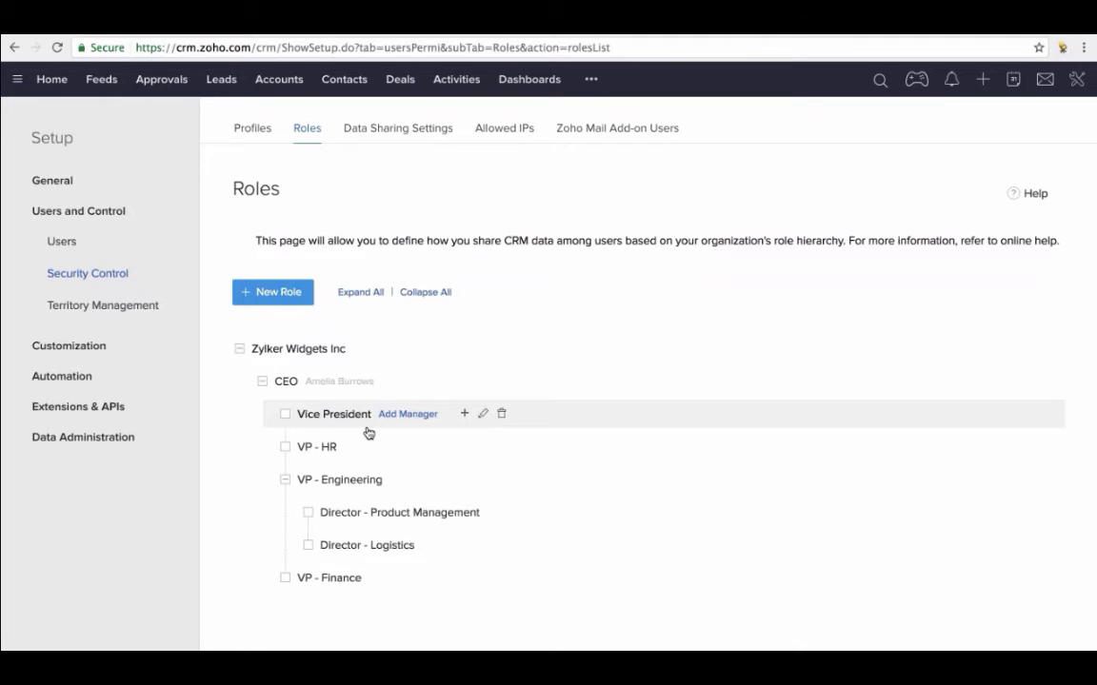
click(464, 415)
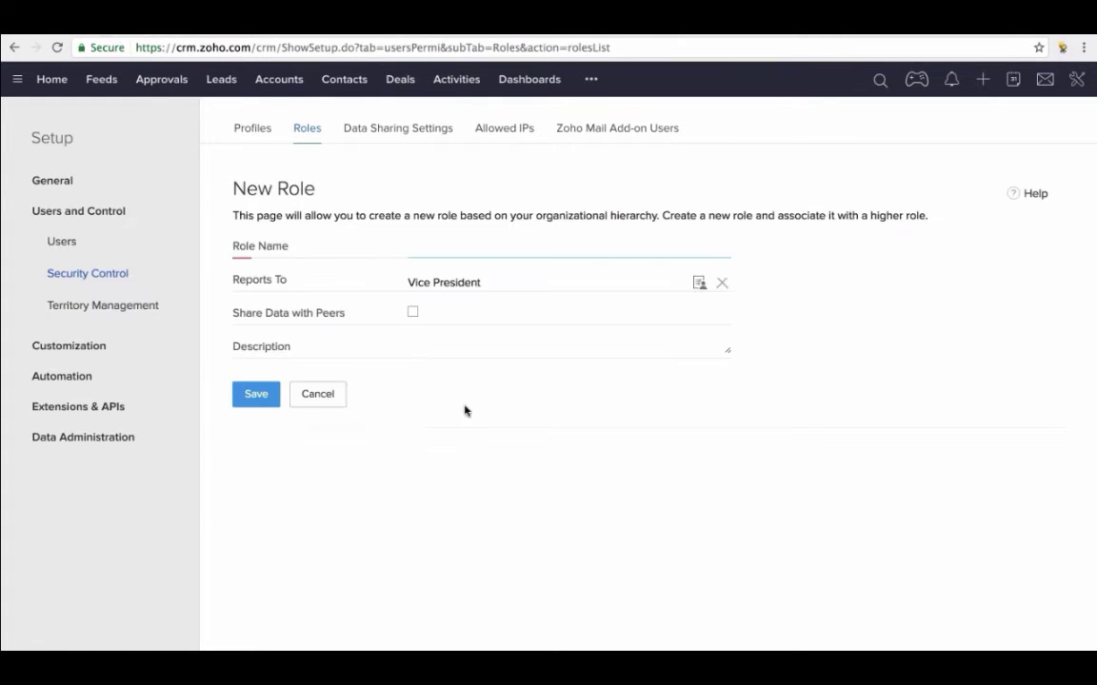
- Save the role 'APAC Sales Manager' with description 'Sales Team', then open it from the Roles list
text(A)
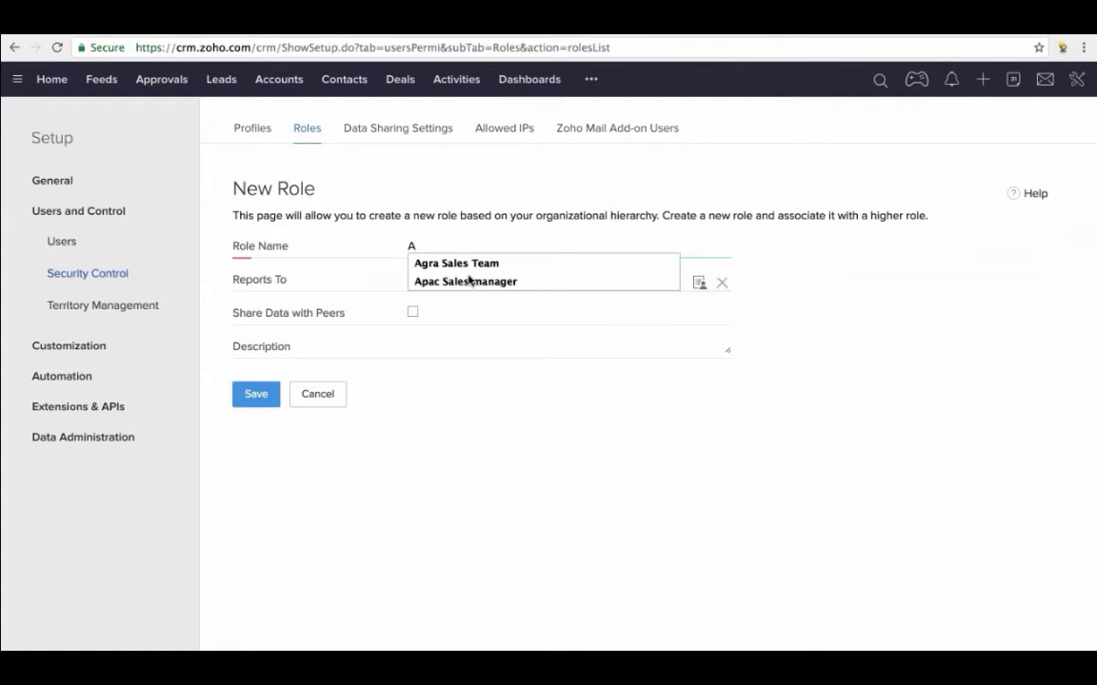
text(PAC Sa)
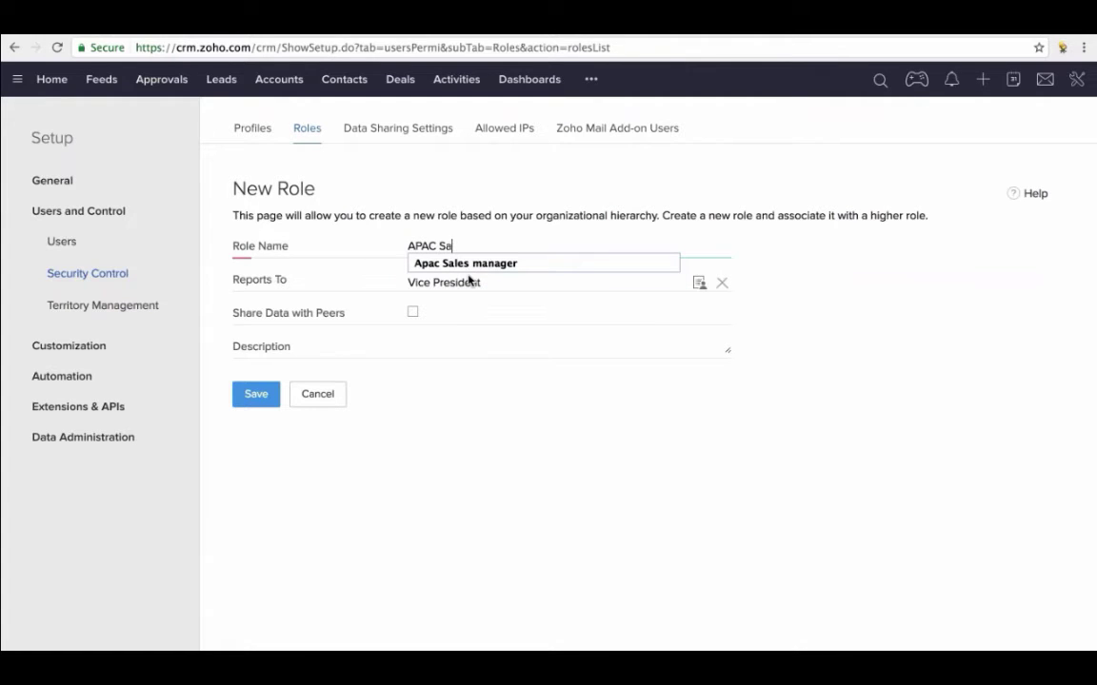
text(les Manager)
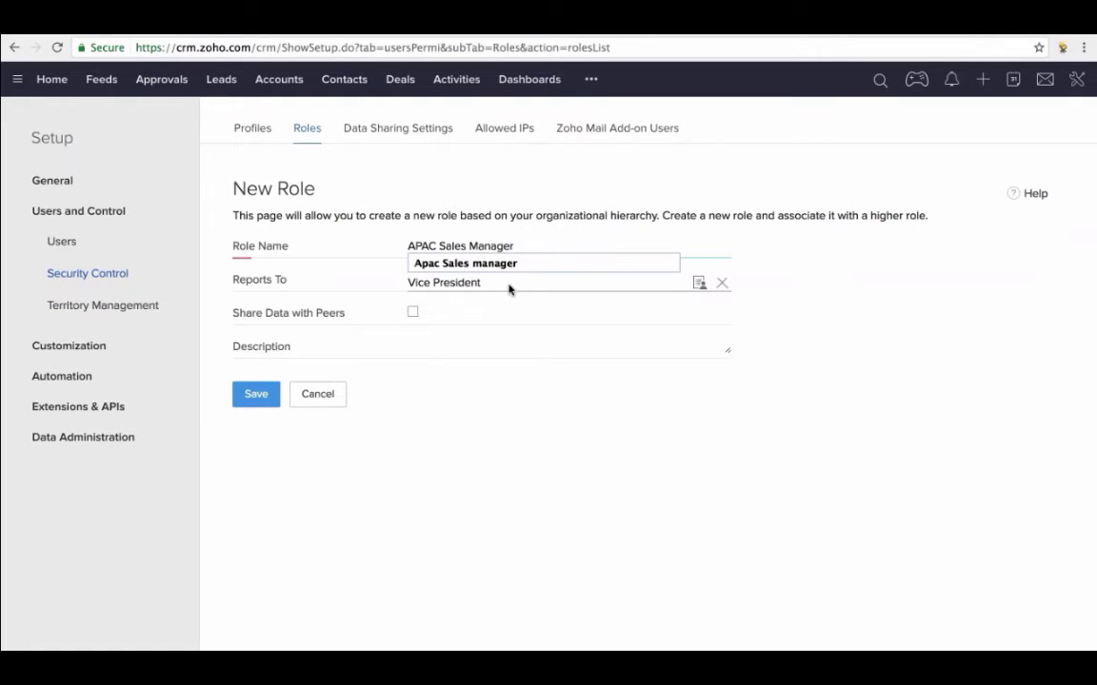
click(415, 351)
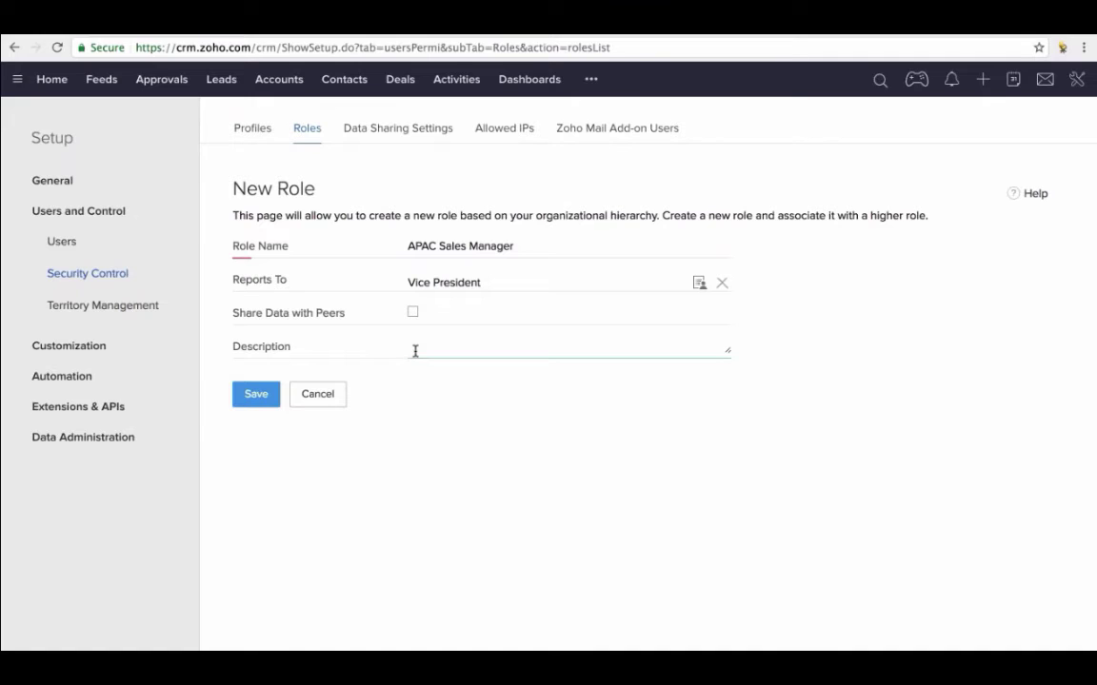
text(Sales Team)
click(273, 390)
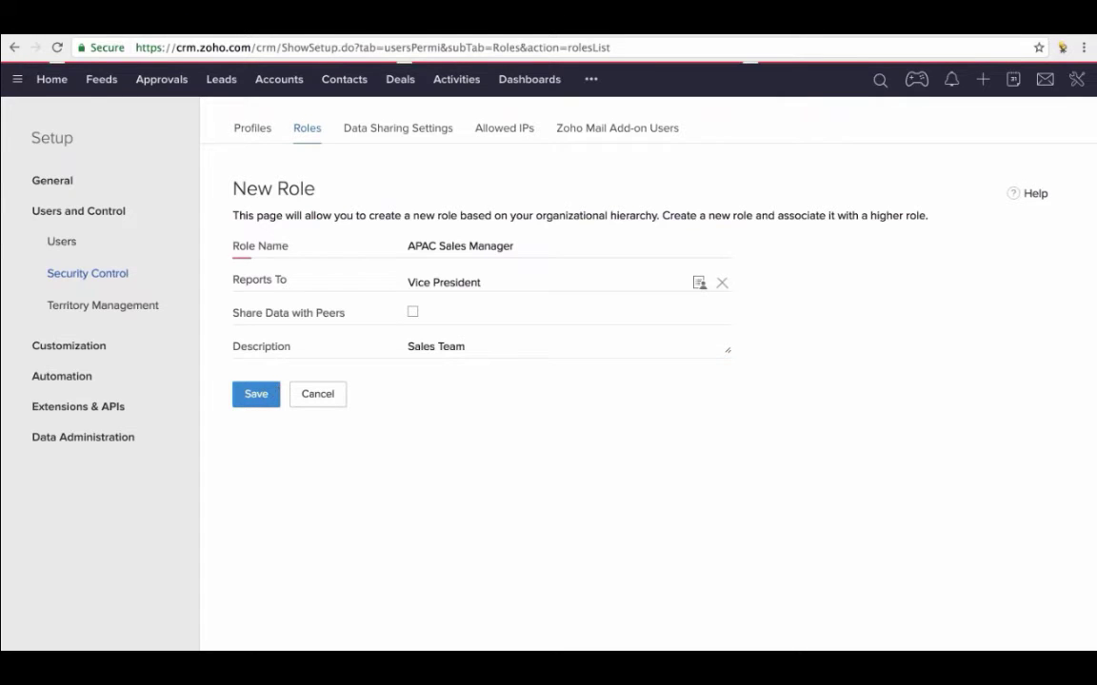
click(526, 370)
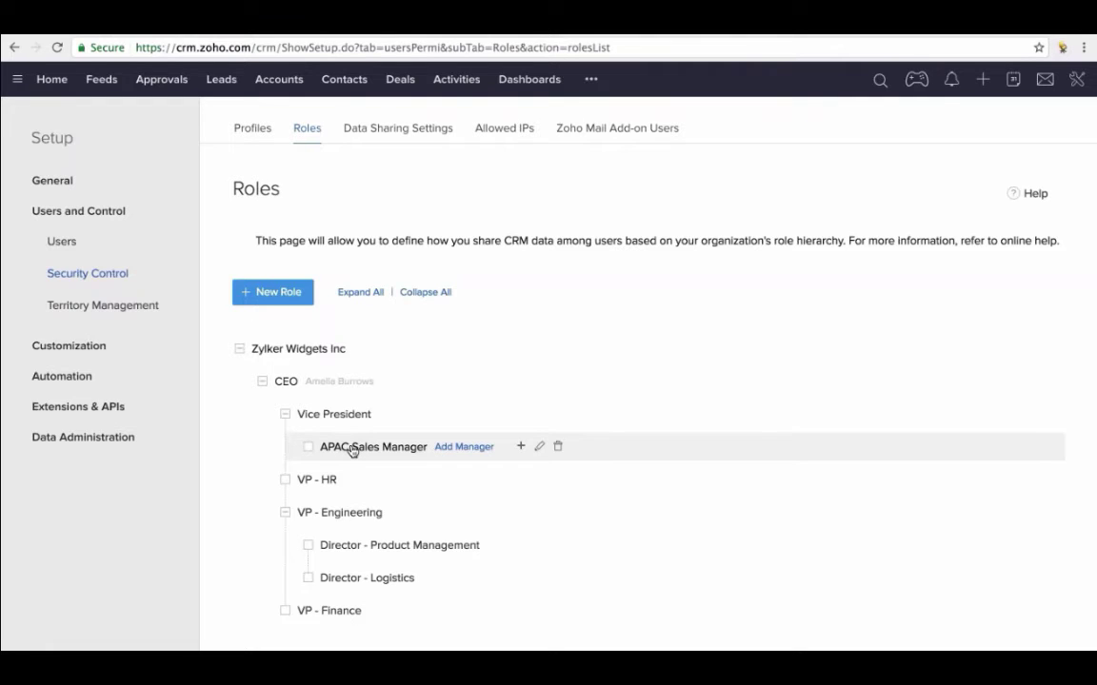
click(351, 447)
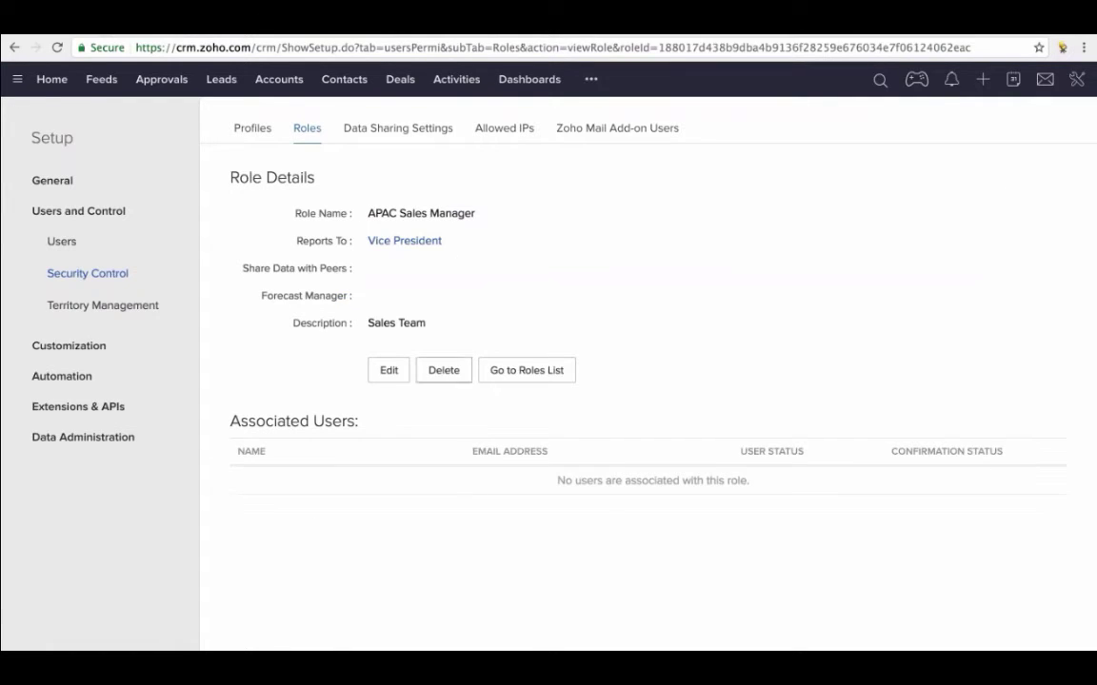
- Enable Share Data with Peers on the APAC Sales Manager role and show the Profiles list
click(389, 370)
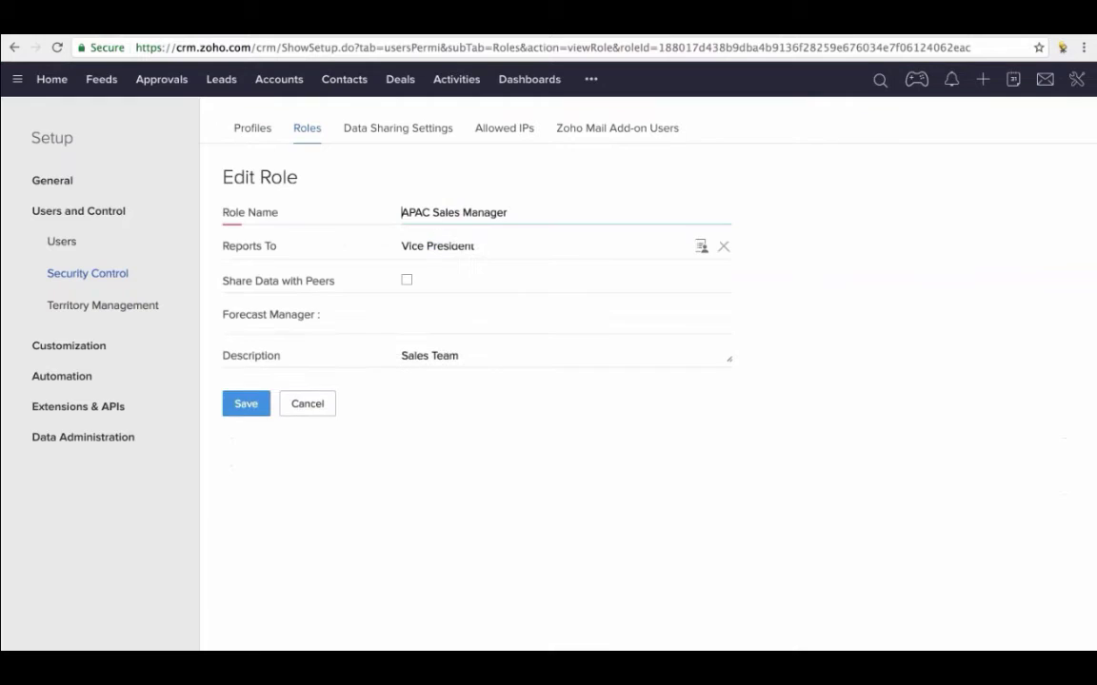
click(406, 281)
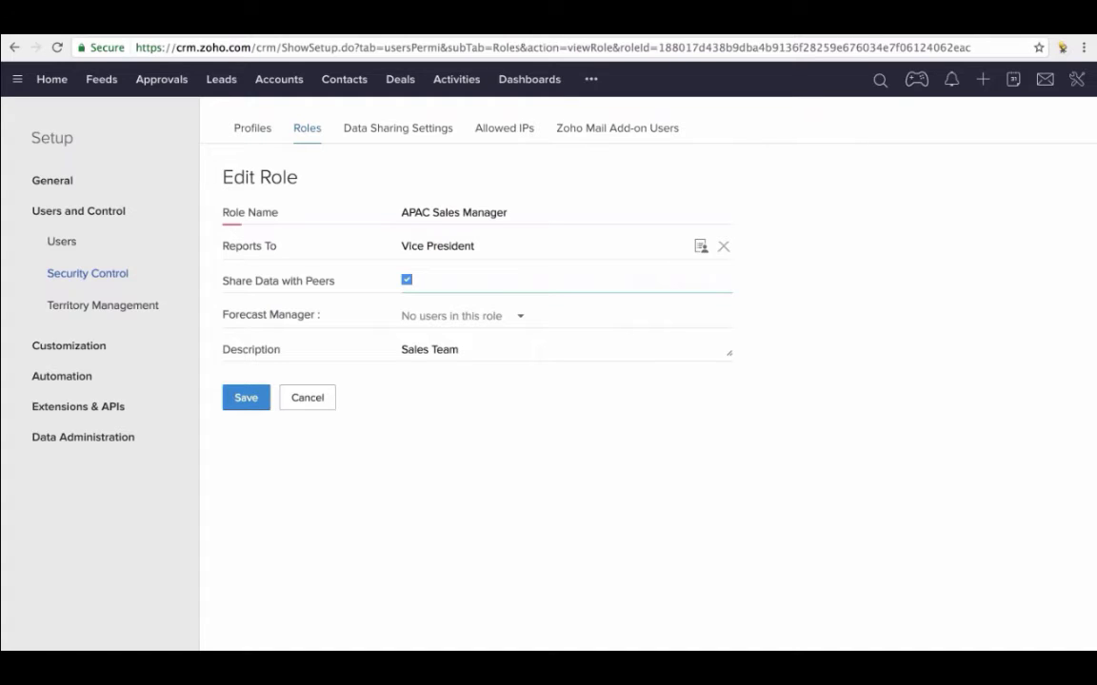
click(251, 397)
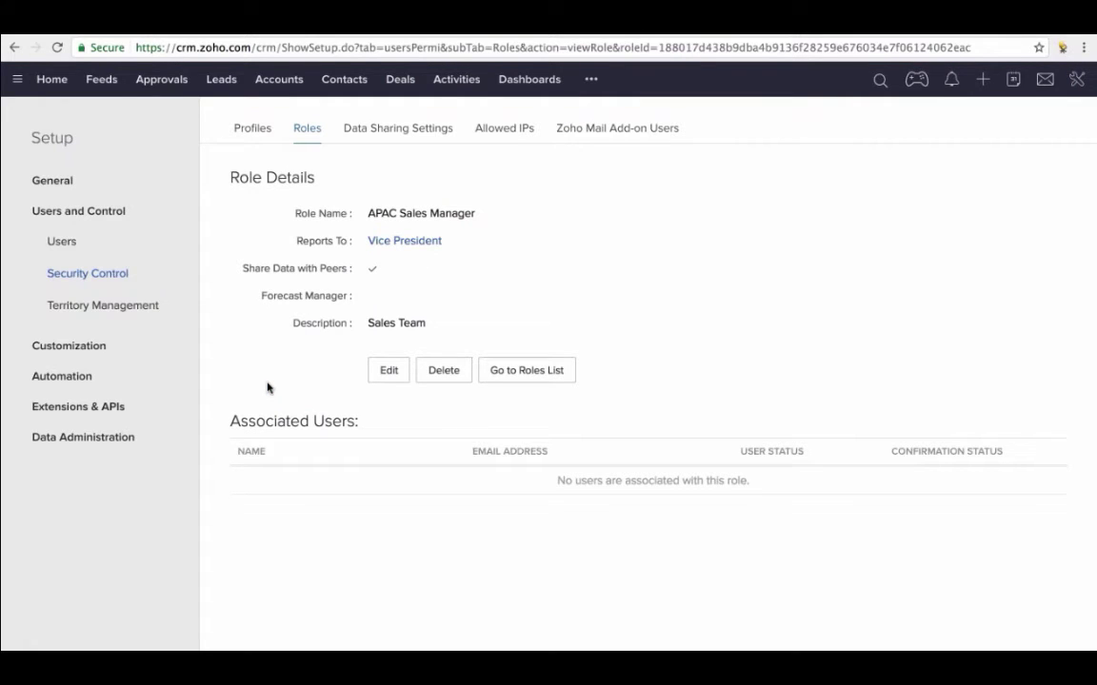
click(245, 129)
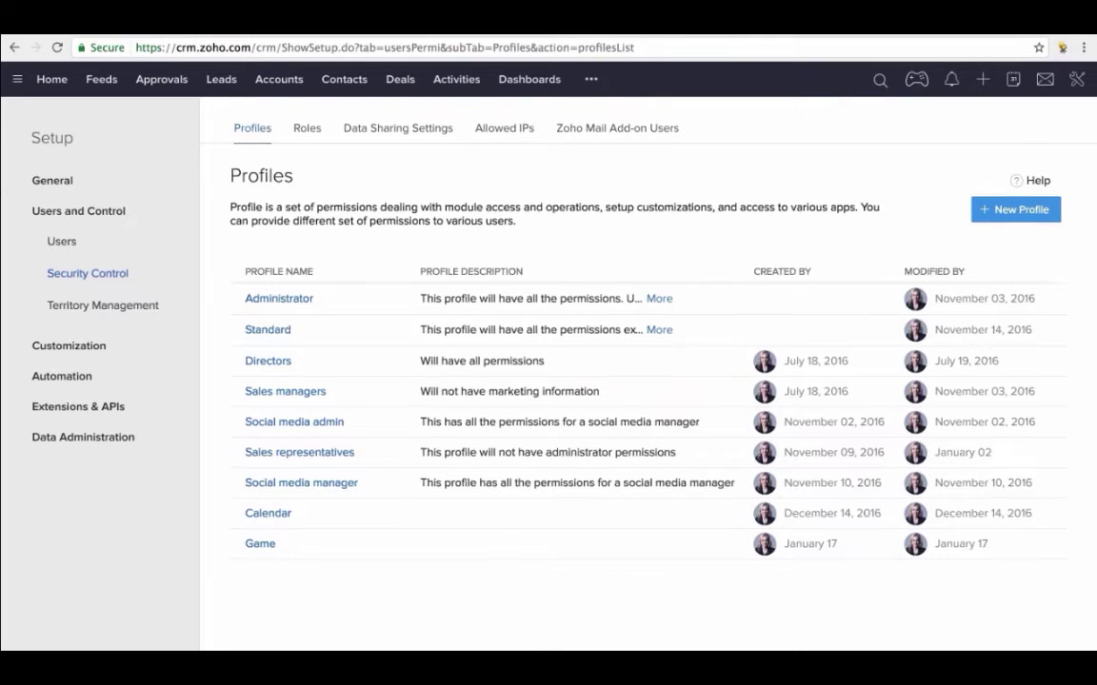
- Create profile 'APAC Sales Manager', cloned from Administrator, with description 'Sales Leads'
scroll(597, 340, down, 1)
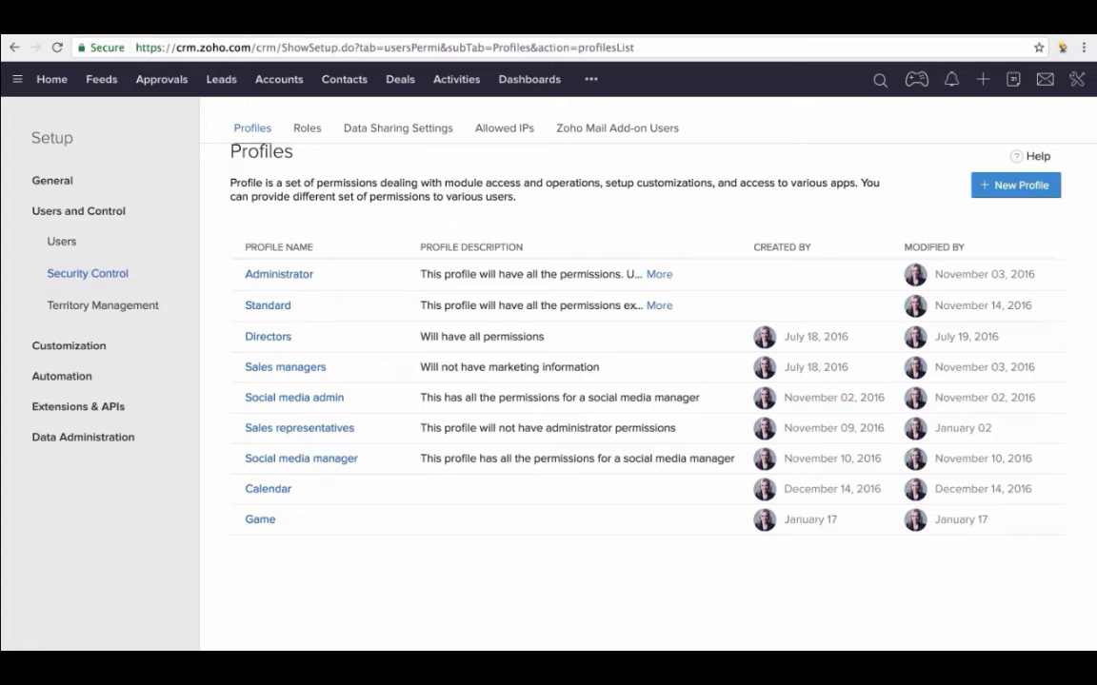
click(994, 188)
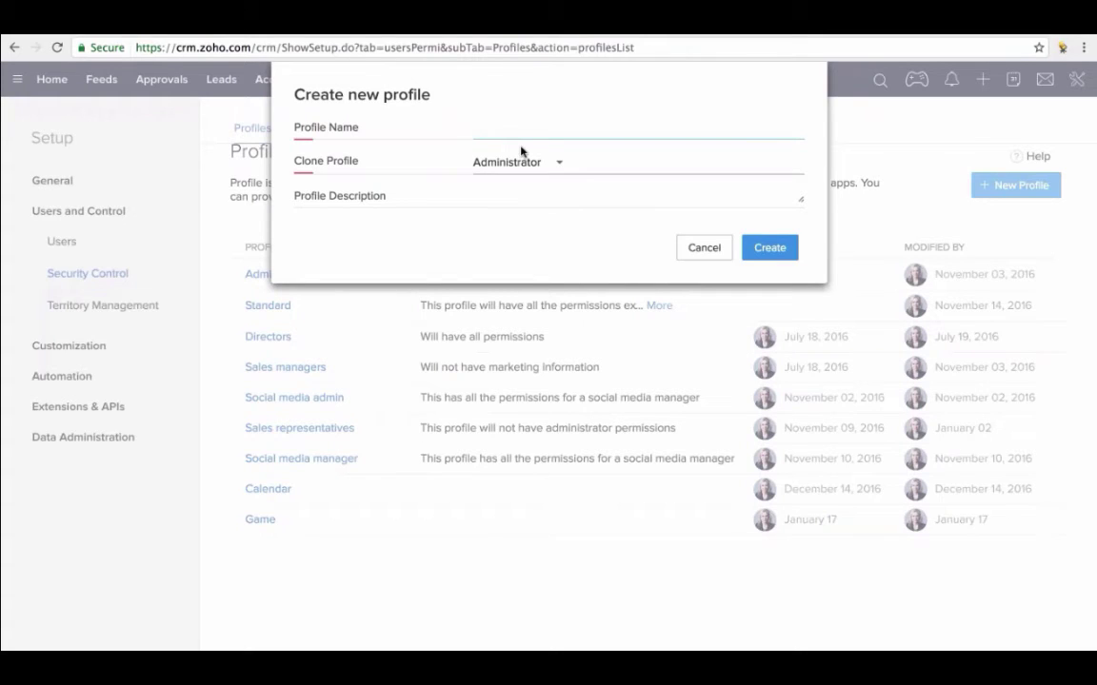
text(APAC Sales Manager)
click(501, 204)
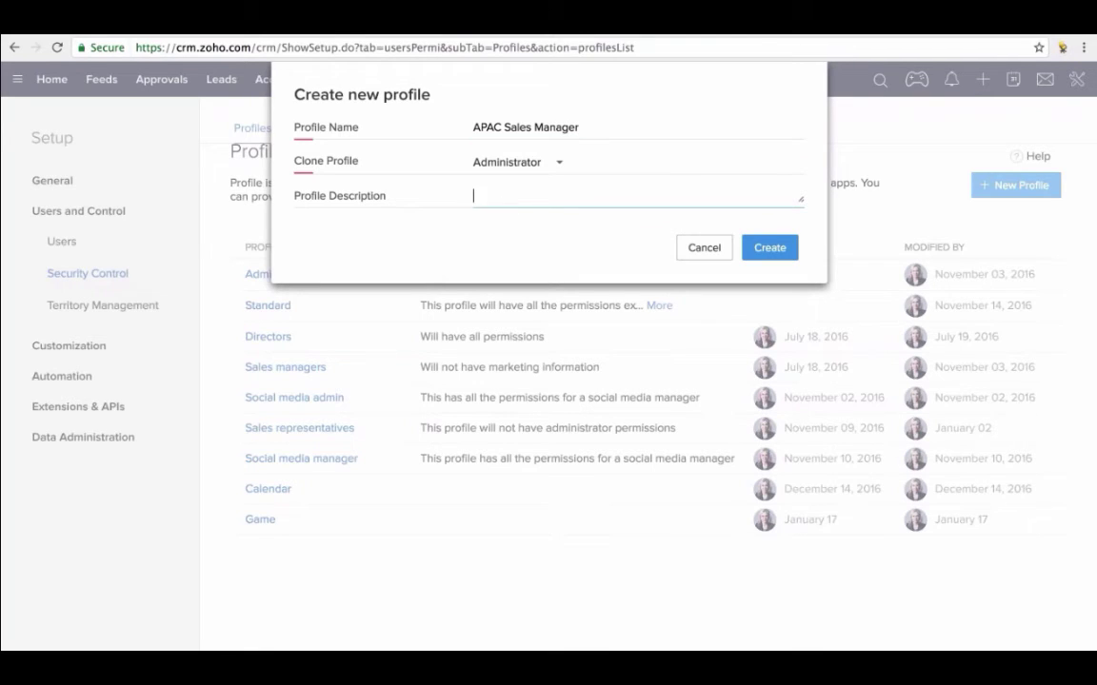
text(Mar)
key(BackSpace)
key(BackSpace)
key(BackSpace)
text(Sales Leads)
click(769, 249)
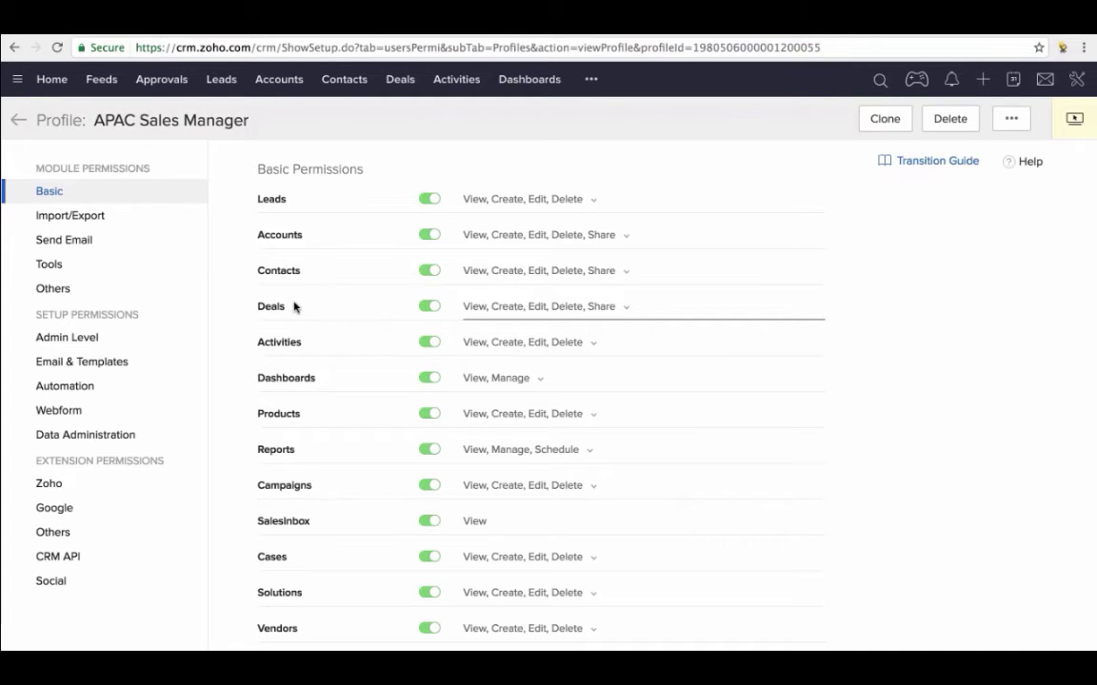
- Toggle Deals access off and back on, and inspect the permitted Deals actions
click(429, 307)
click(429, 307)
click(486, 308)
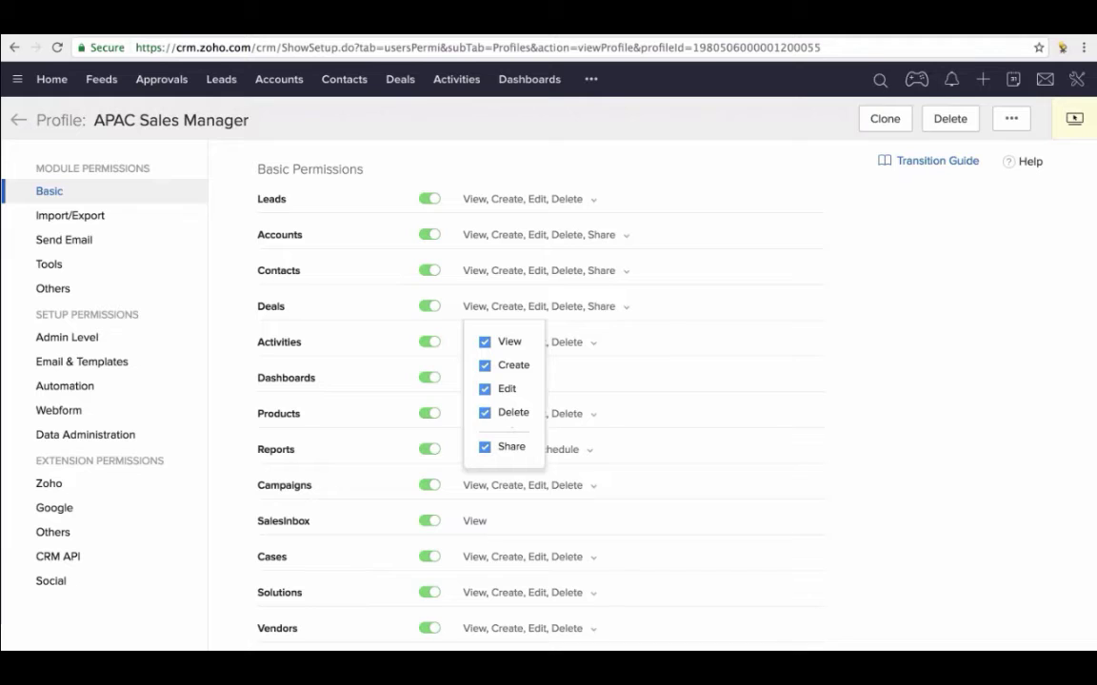
click(656, 183)
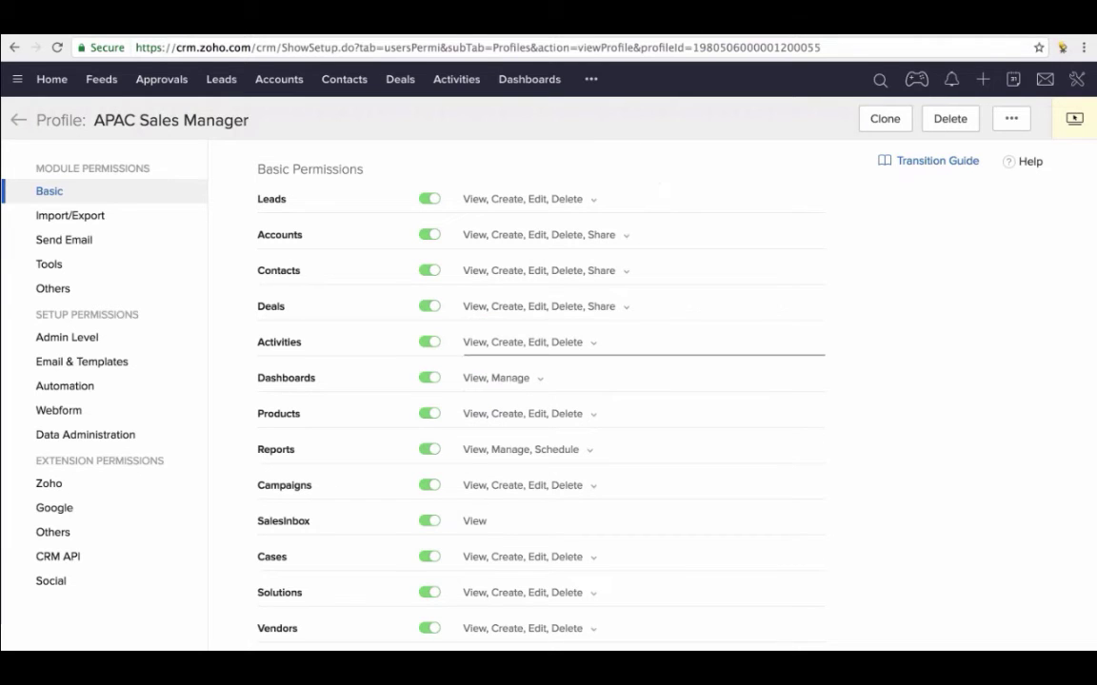
- Review the rest of the profile's permissions, then return to the profiles list
scroll(442, 355, down, 3)
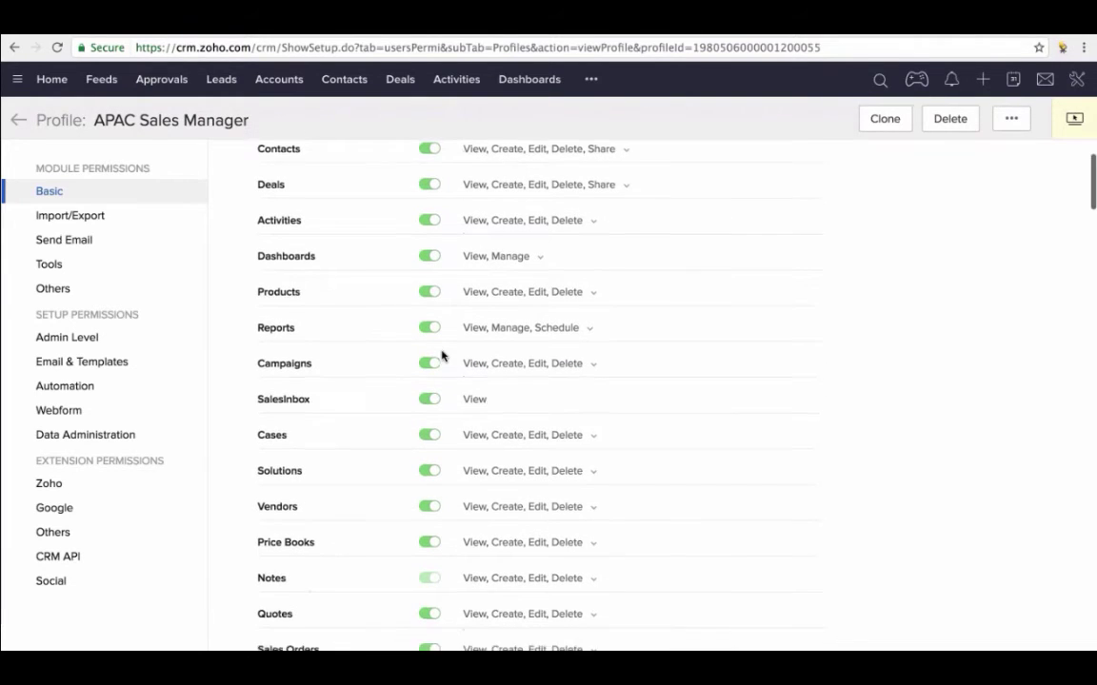
scroll(442, 355, down, 5)
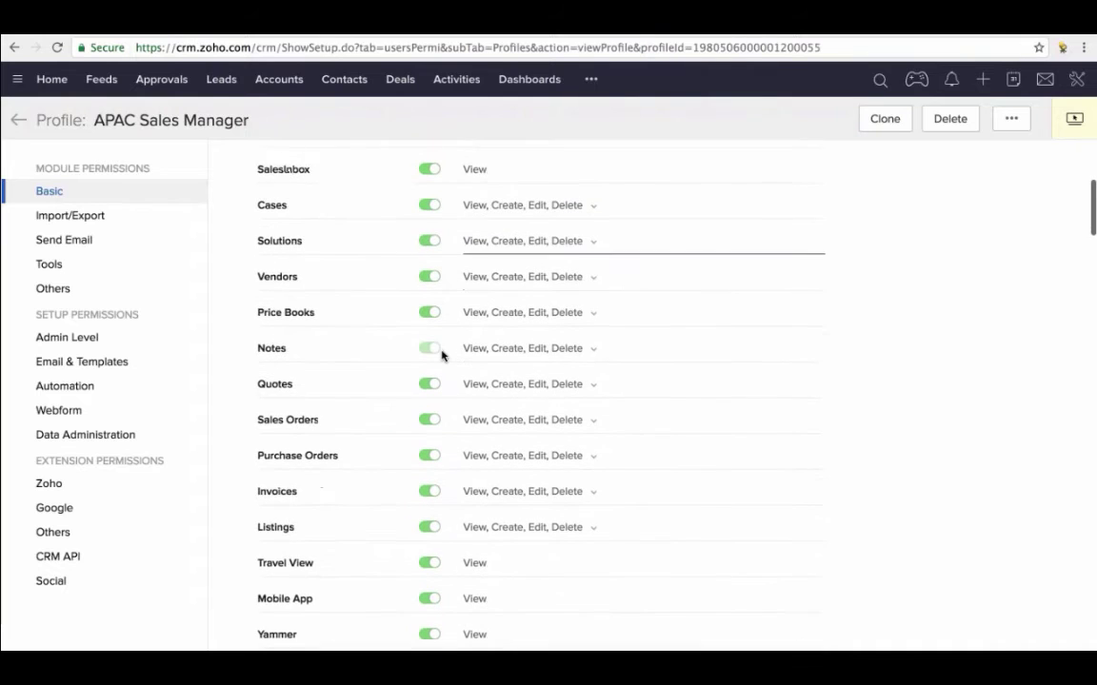
scroll(442, 355, down, 11)
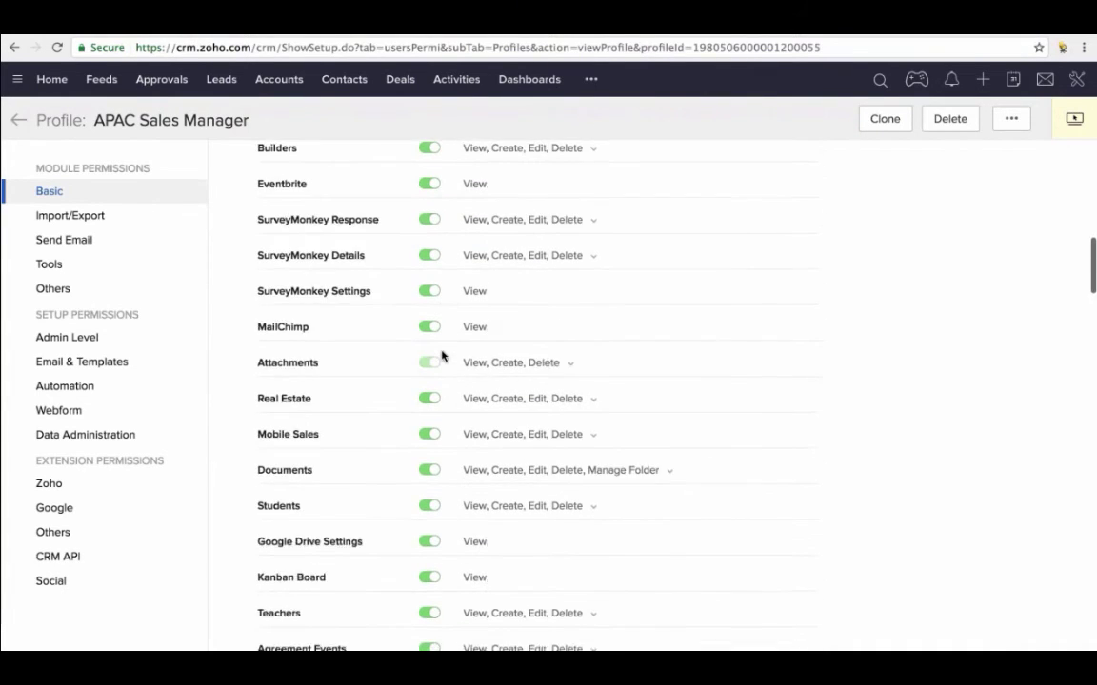
scroll(442, 355, down, 15)
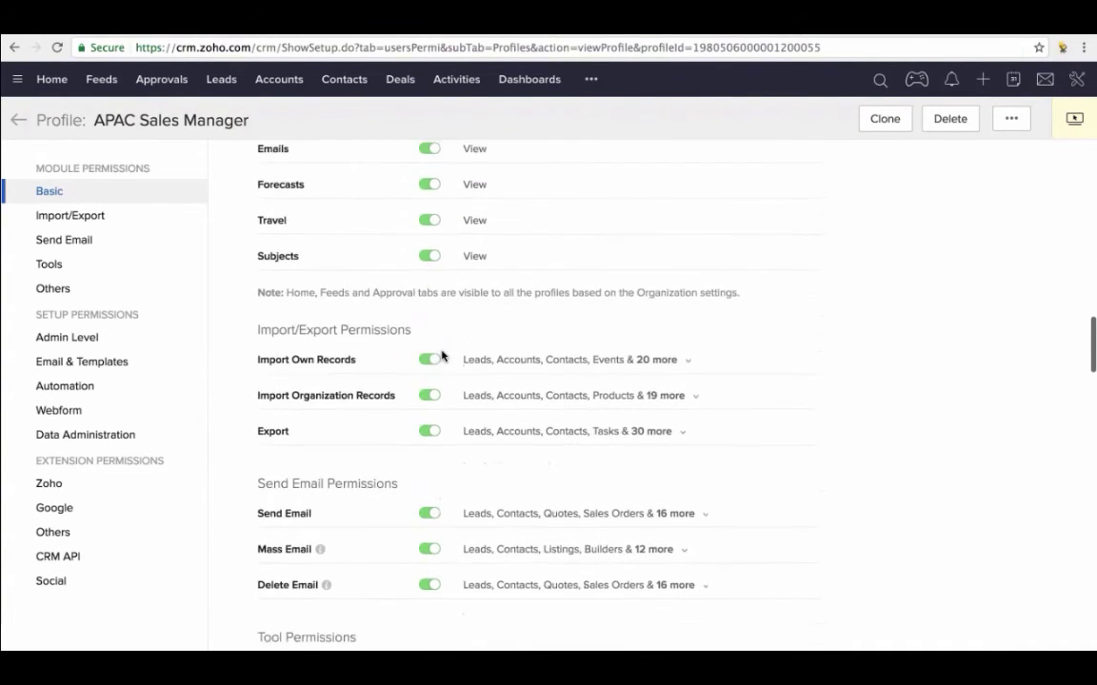
scroll(442, 355, down, 2)
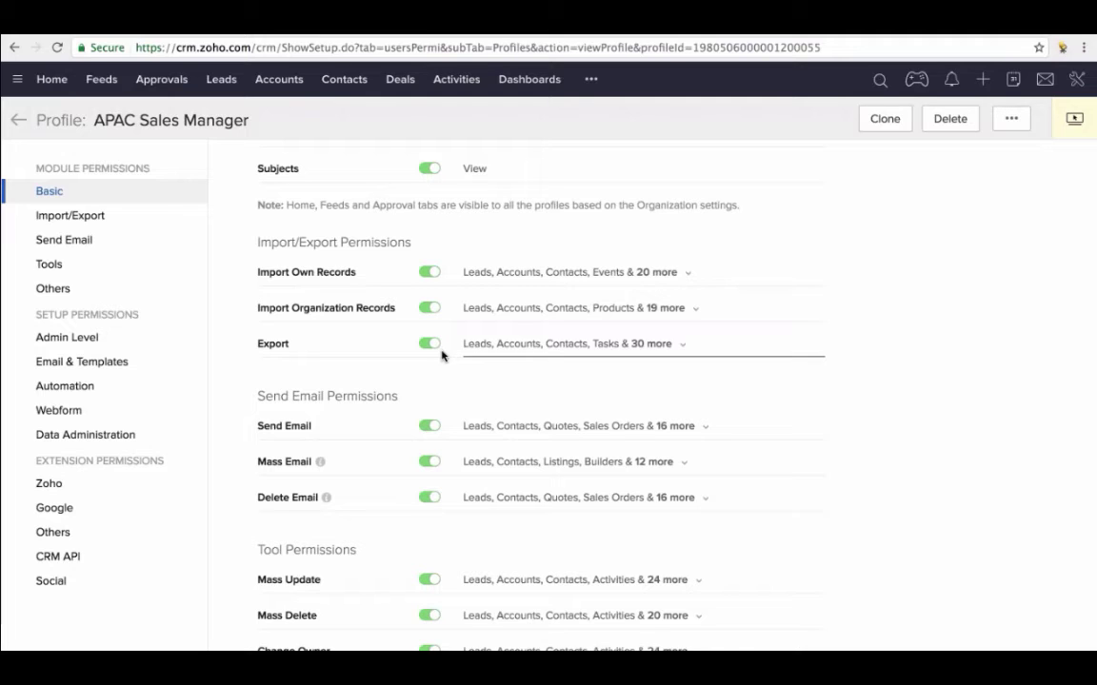
scroll(440, 355, up, 1)
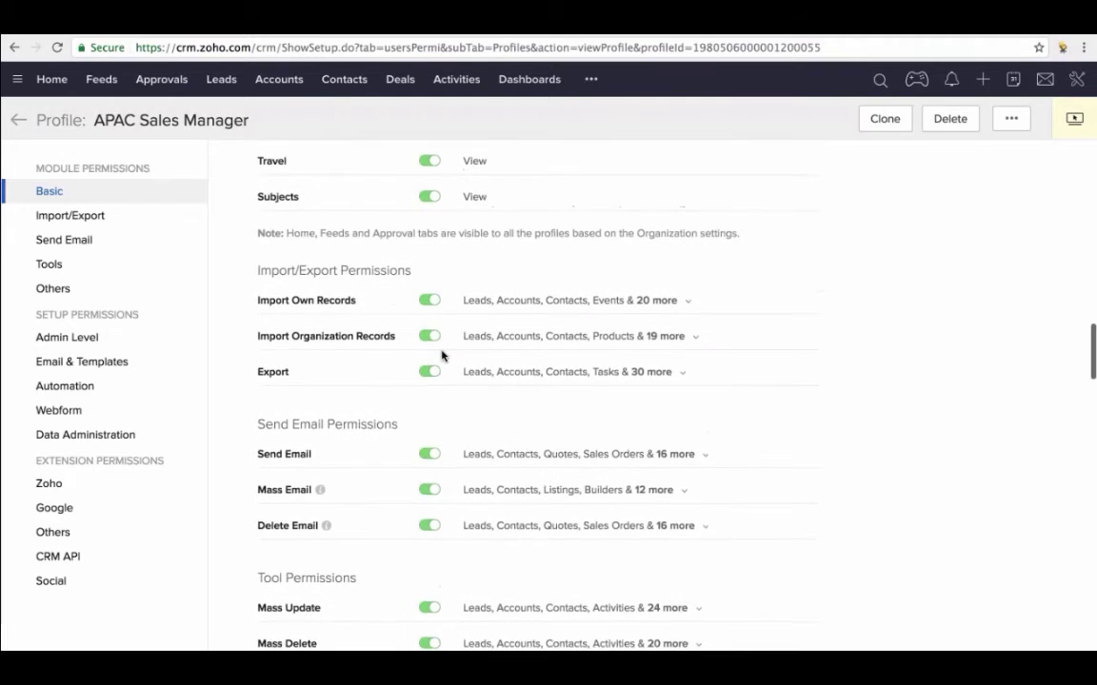
click(50, 191)
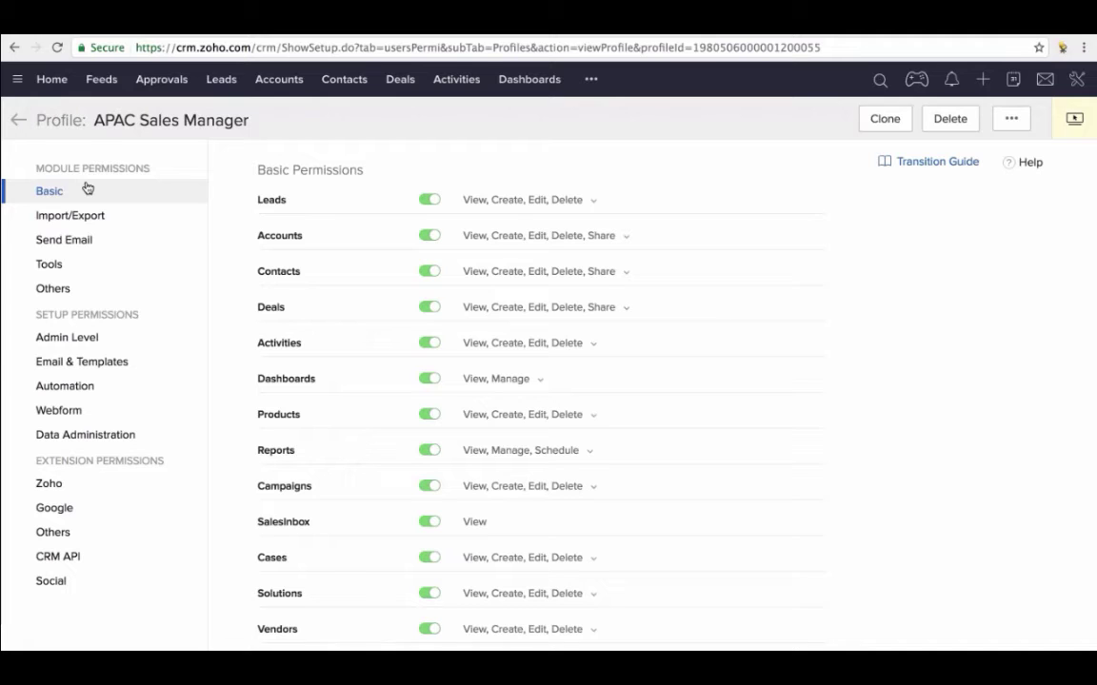
click(16, 122)
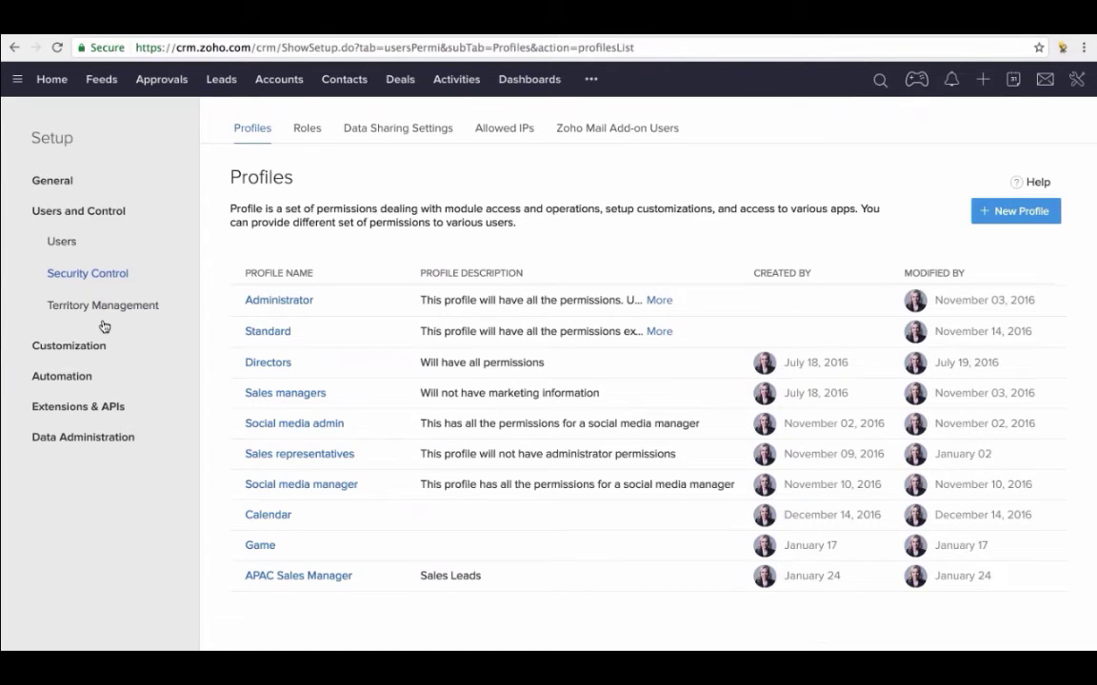
- Open Customization > Modules in the Setup sidebar
click(73, 348)
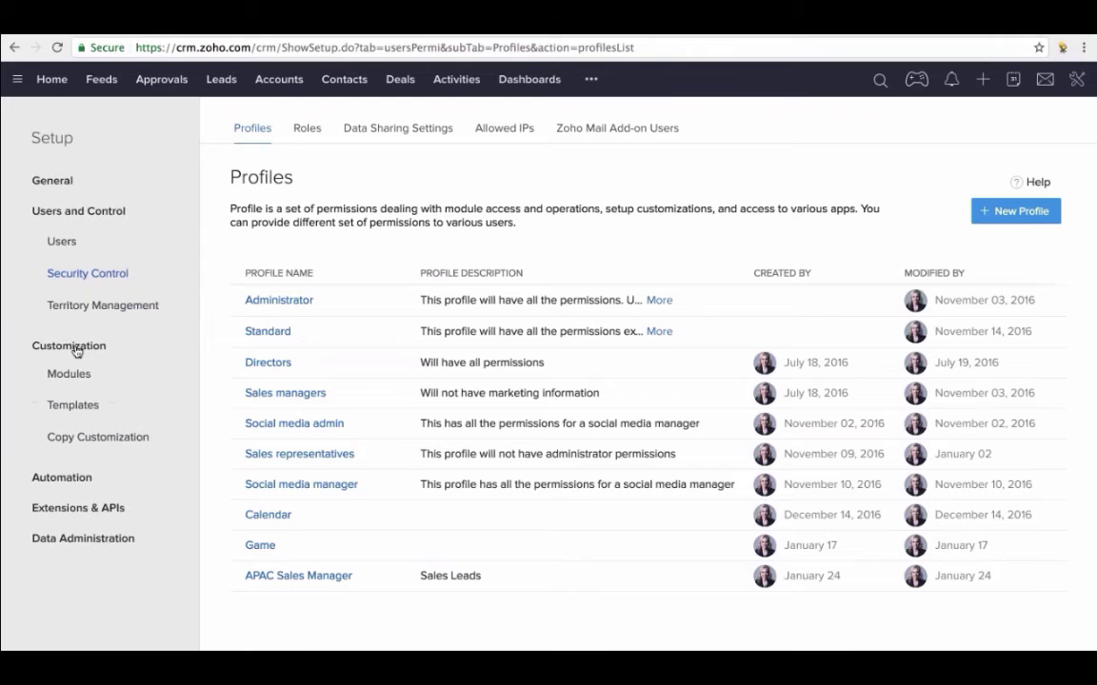
click(71, 374)
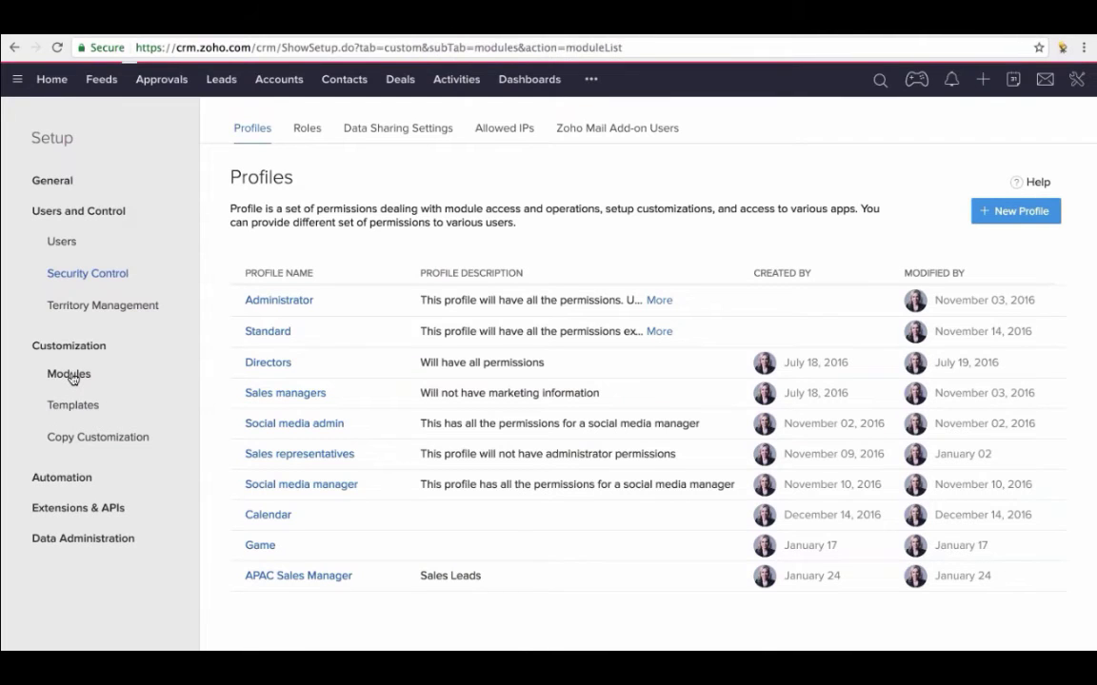
mouse_move(250, 354)
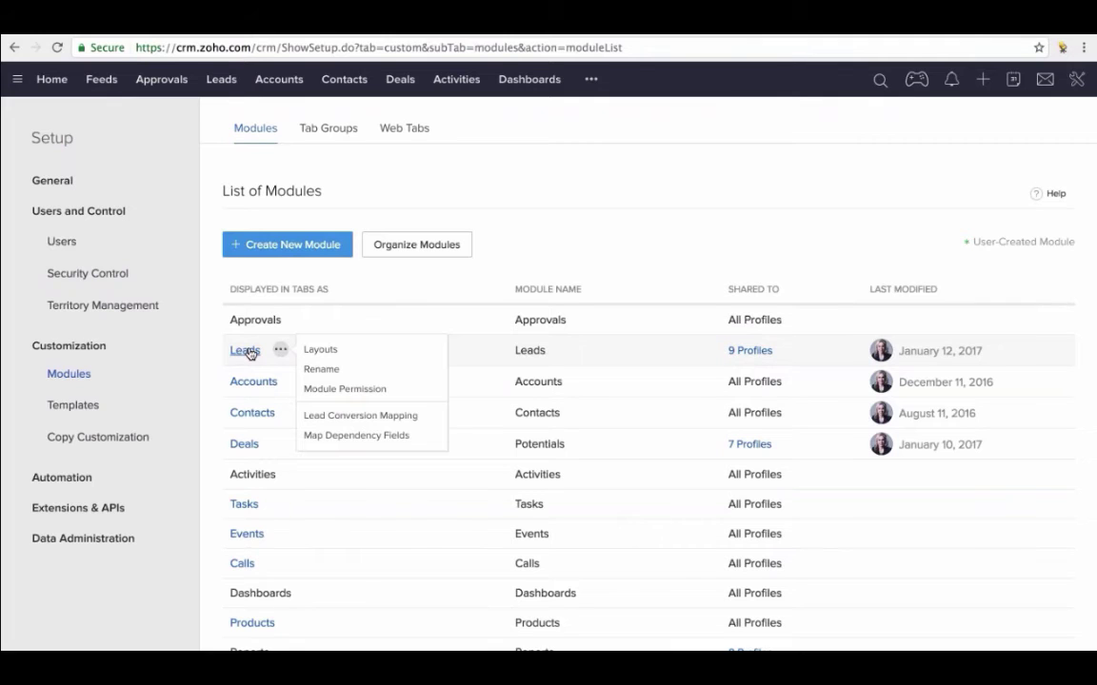
- Open the Leads module's Layouts and switch to its Fields listing
click(250, 353)
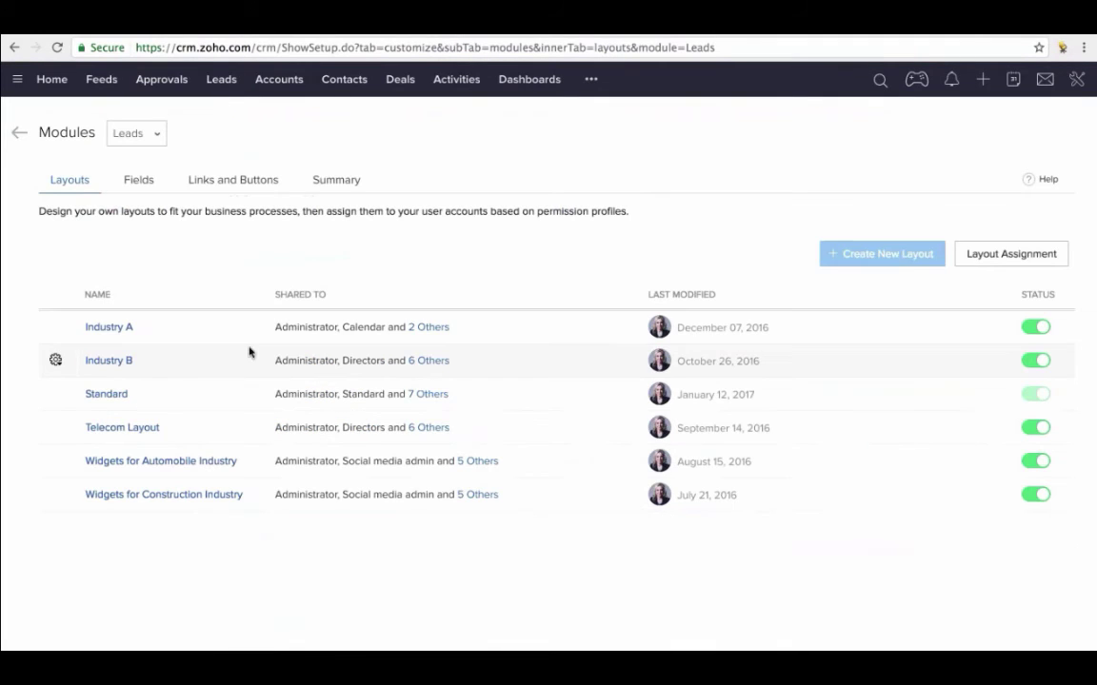
click(140, 185)
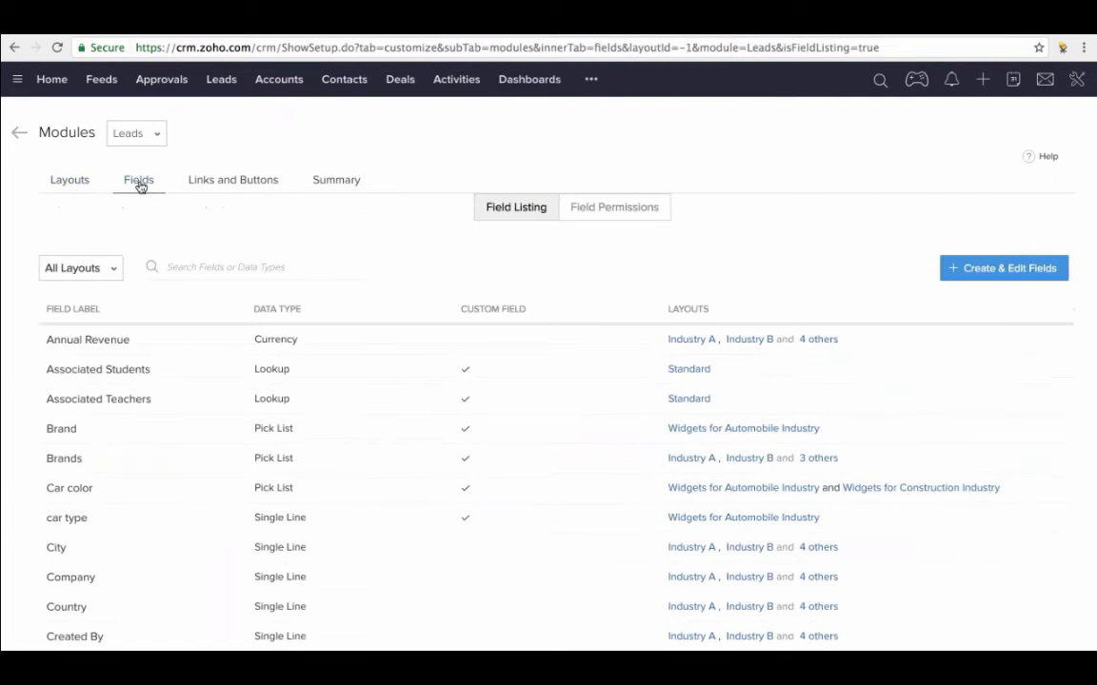
- Review the Leads field permissions, setting Currency 1 to read only
click(615, 208)
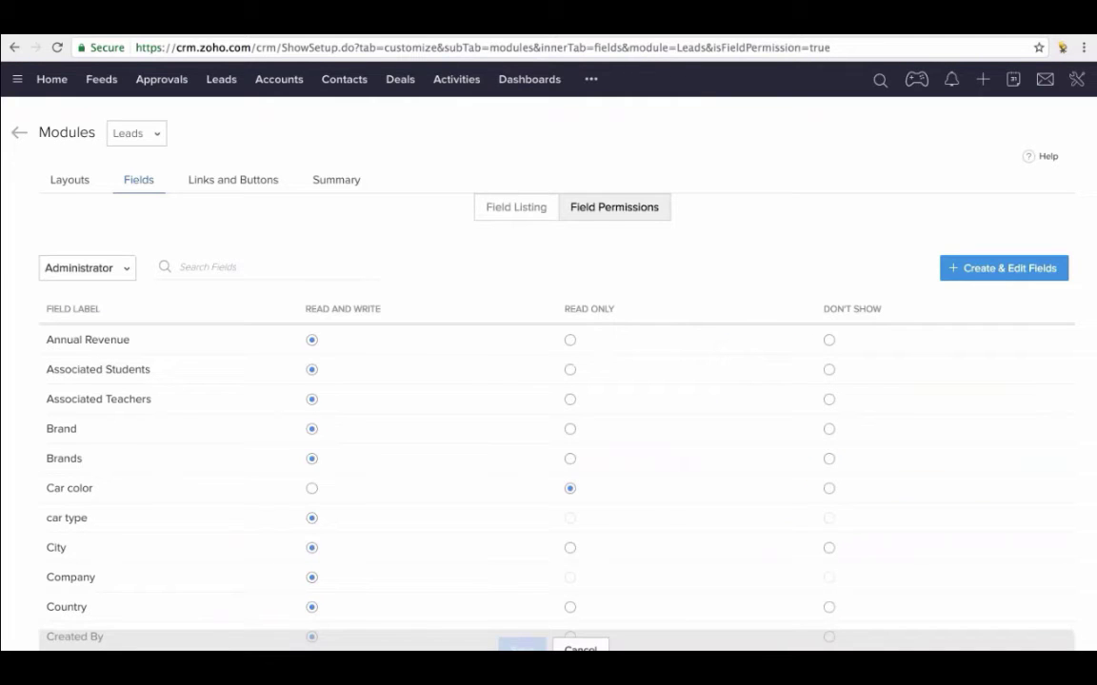
scroll(548, 381, down, 1)
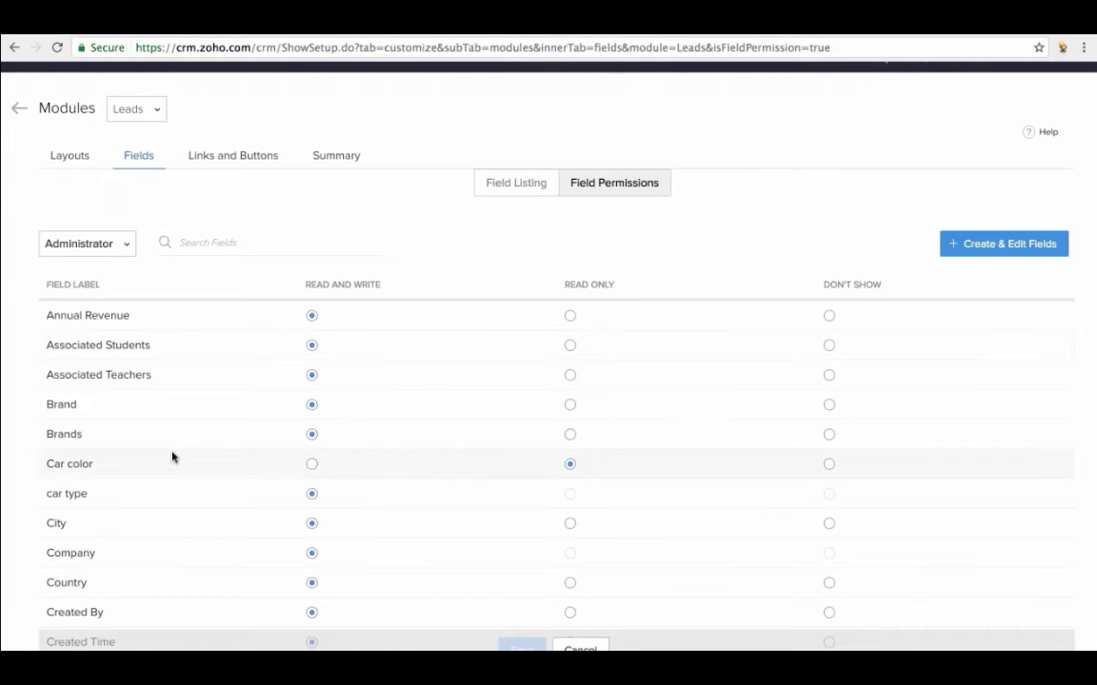
scroll(172, 457, down, 3)
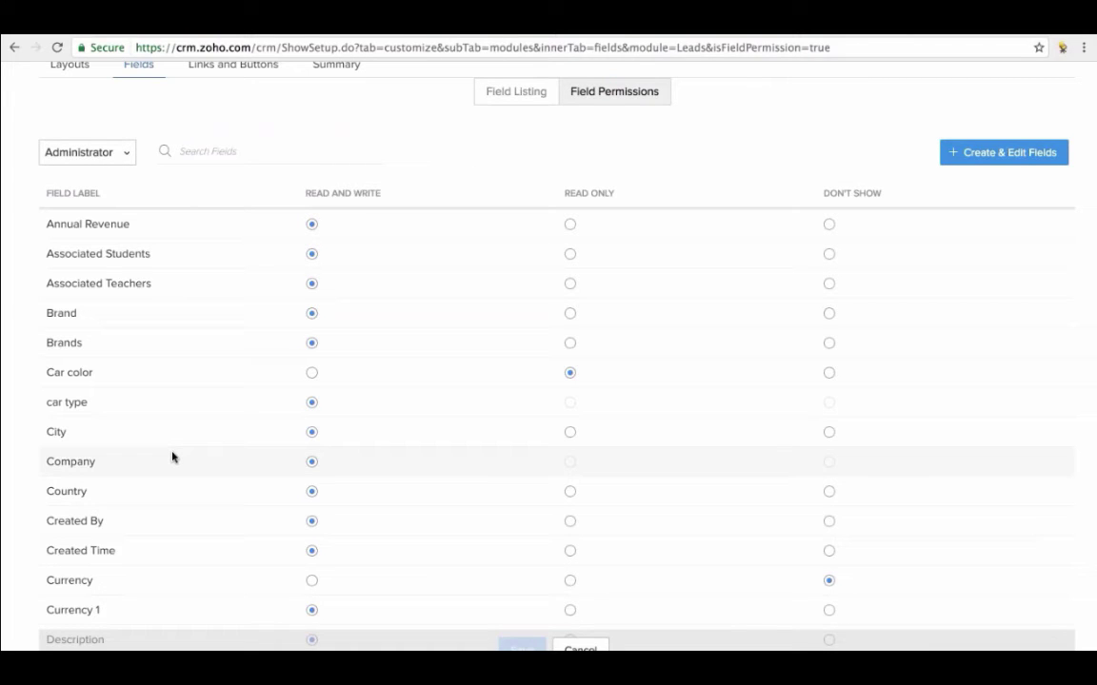
scroll(172, 457, down, 3)
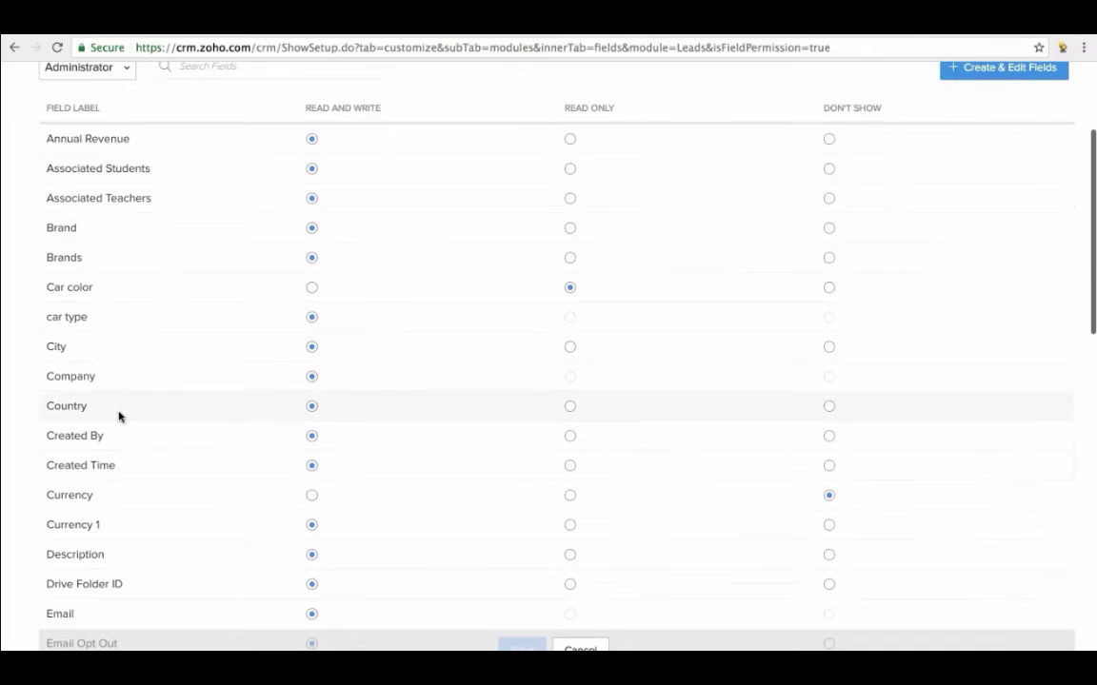
scroll(179, 394, down, 2)
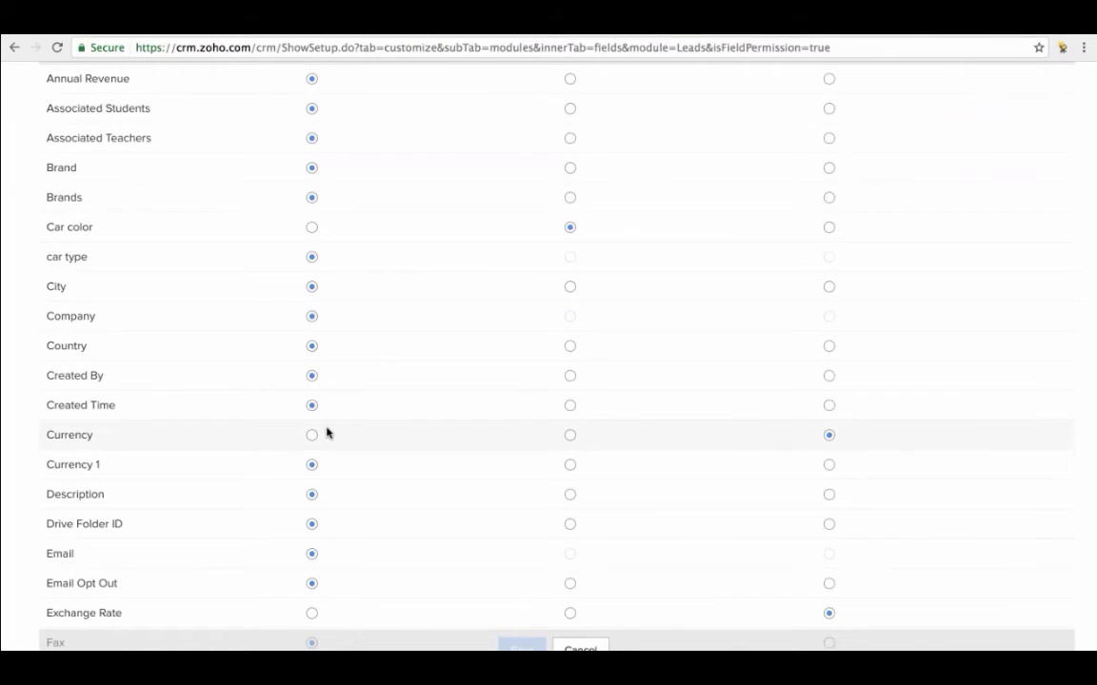
scroll(326, 433, up, 2)
scroll(329, 436, up, 2)
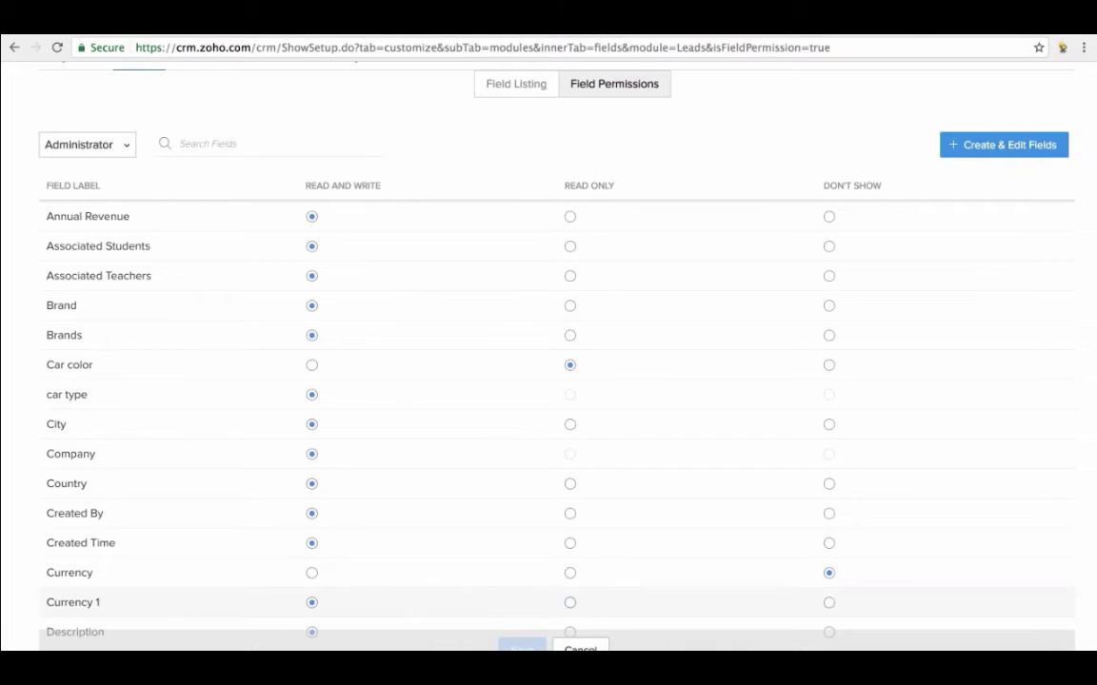
click(570, 602)
click(521, 647)
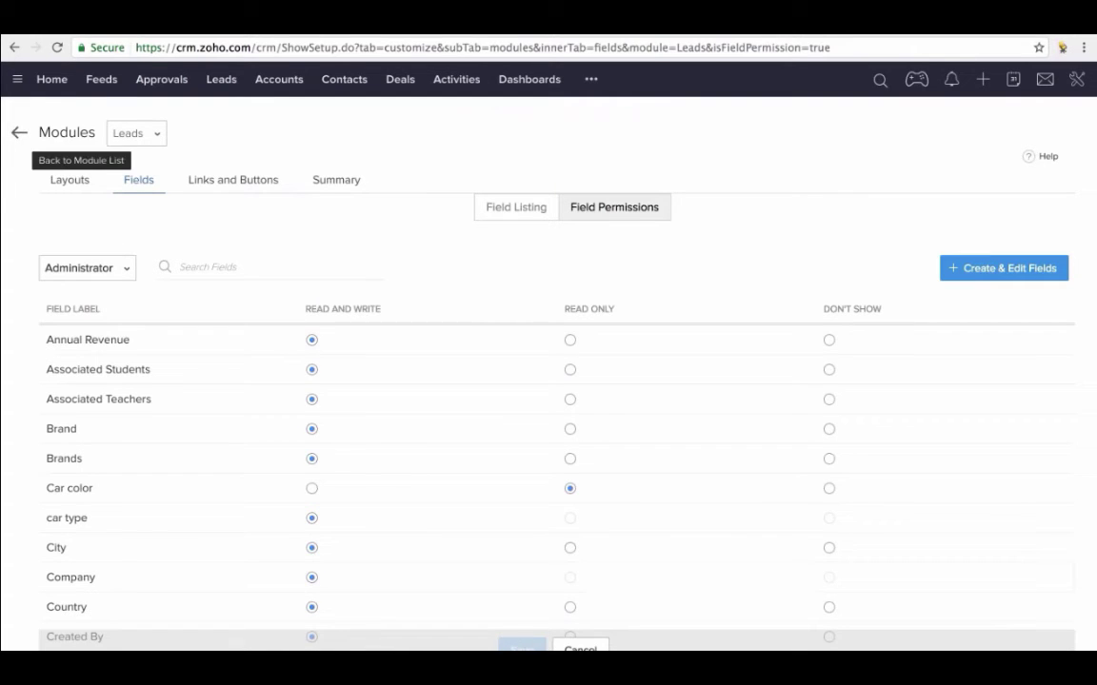
- Go to the Users list and open the Add New User form
click(19, 132)
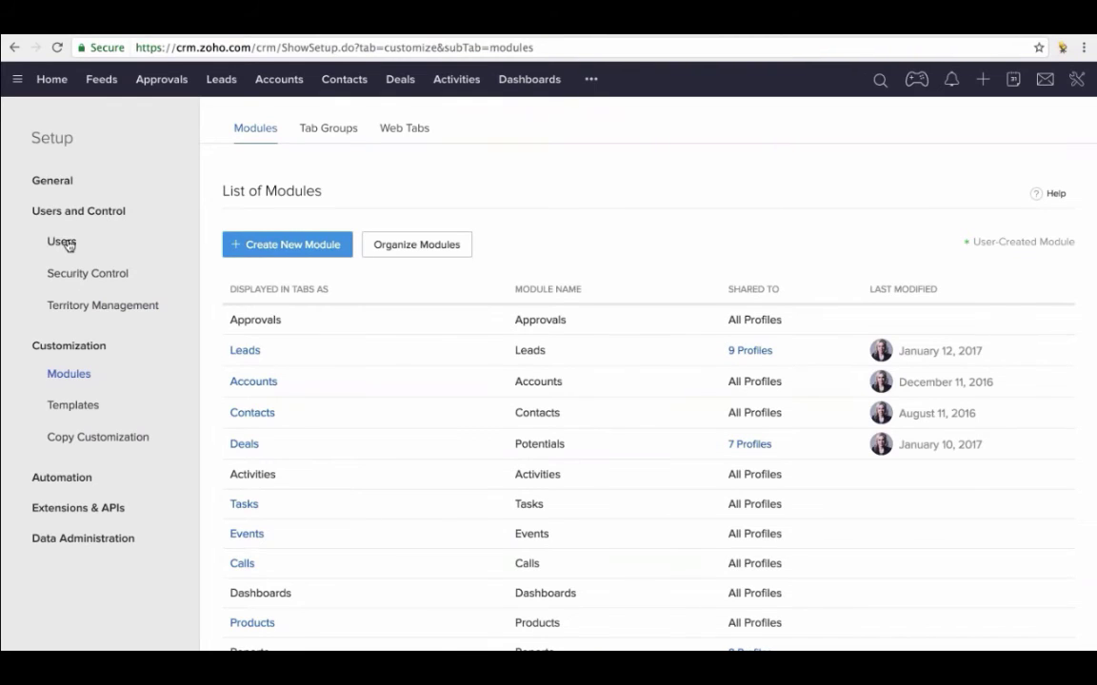
click(64, 242)
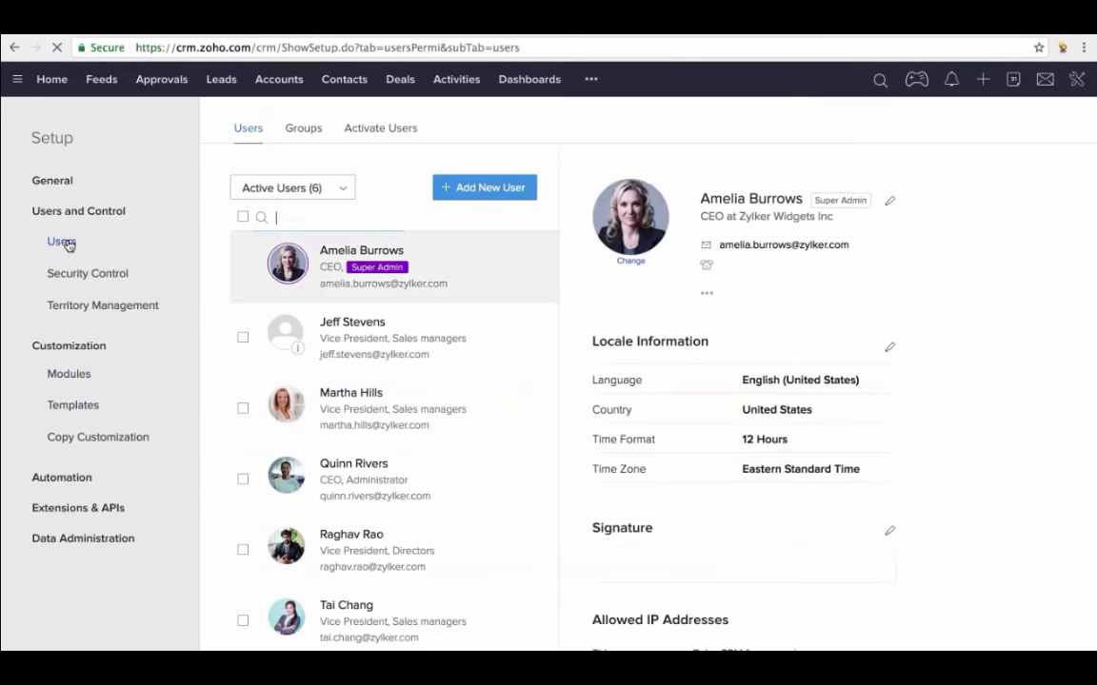
click(488, 189)
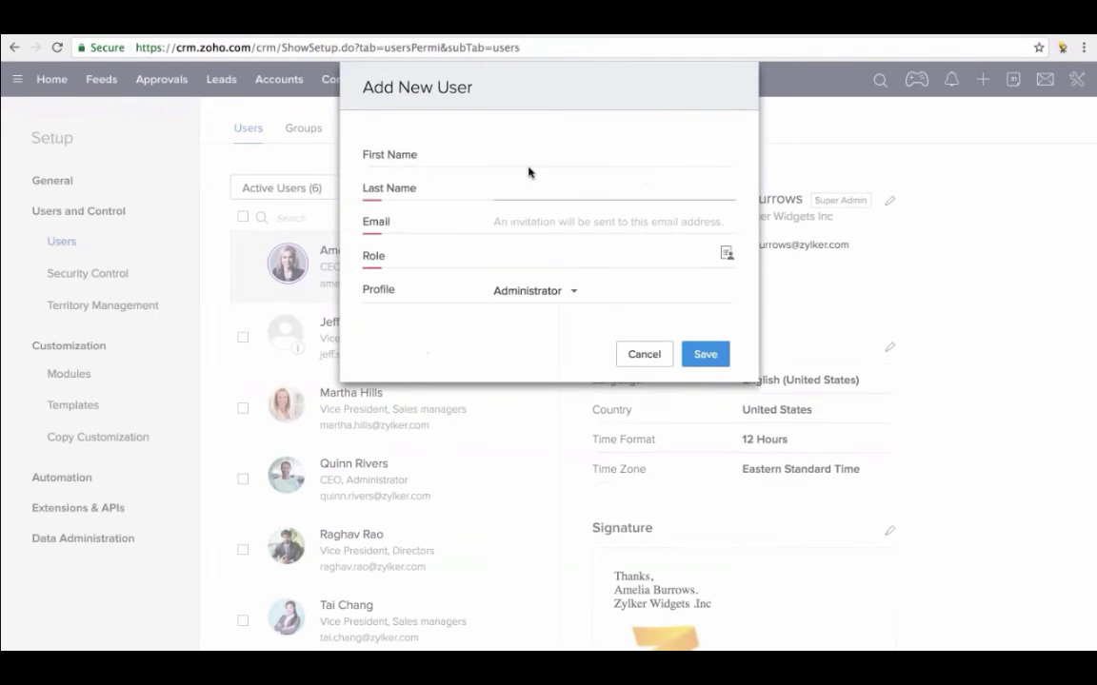
- Enter the new user's first name, last name and e-mail address
click(526, 158)
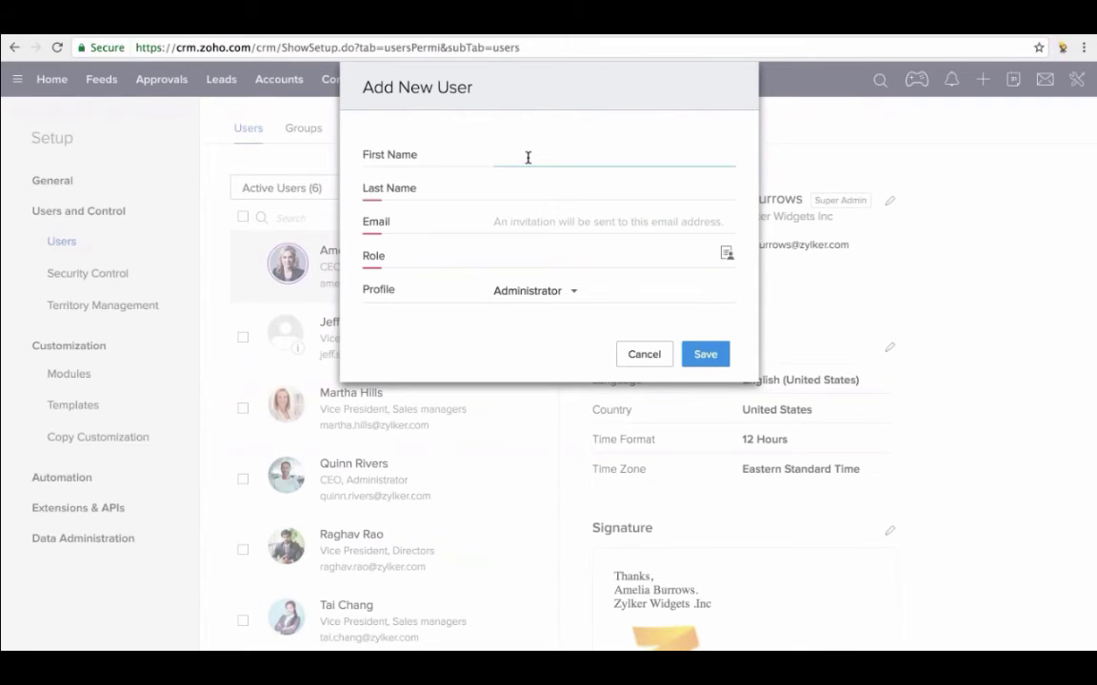
key(Tab)
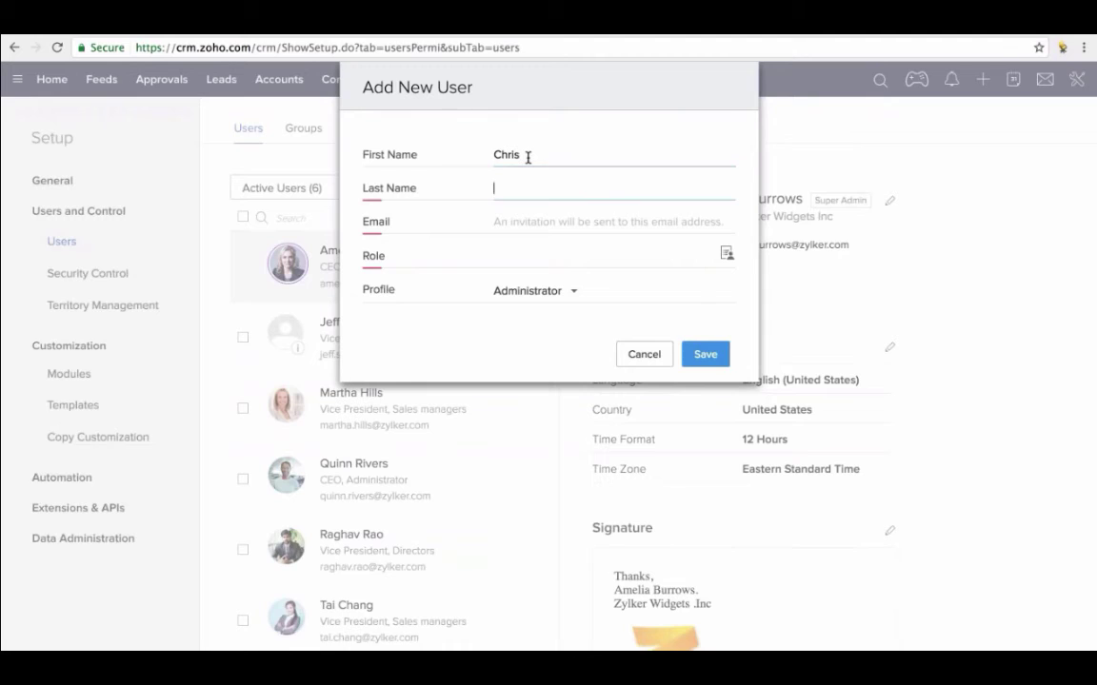
click(517, 223)
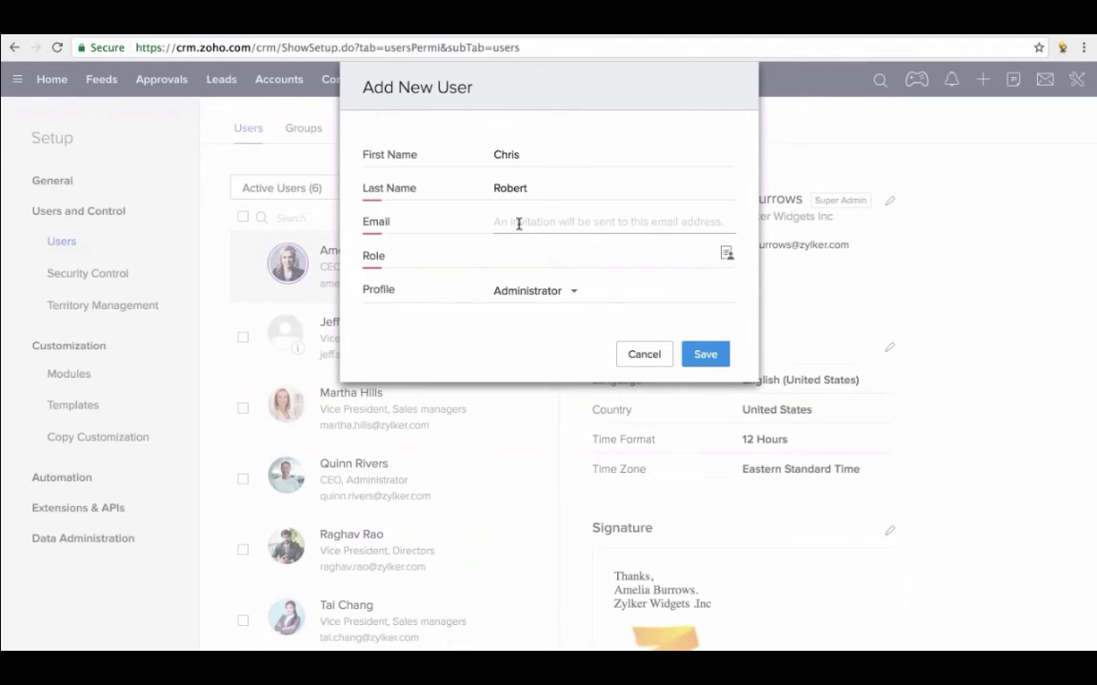
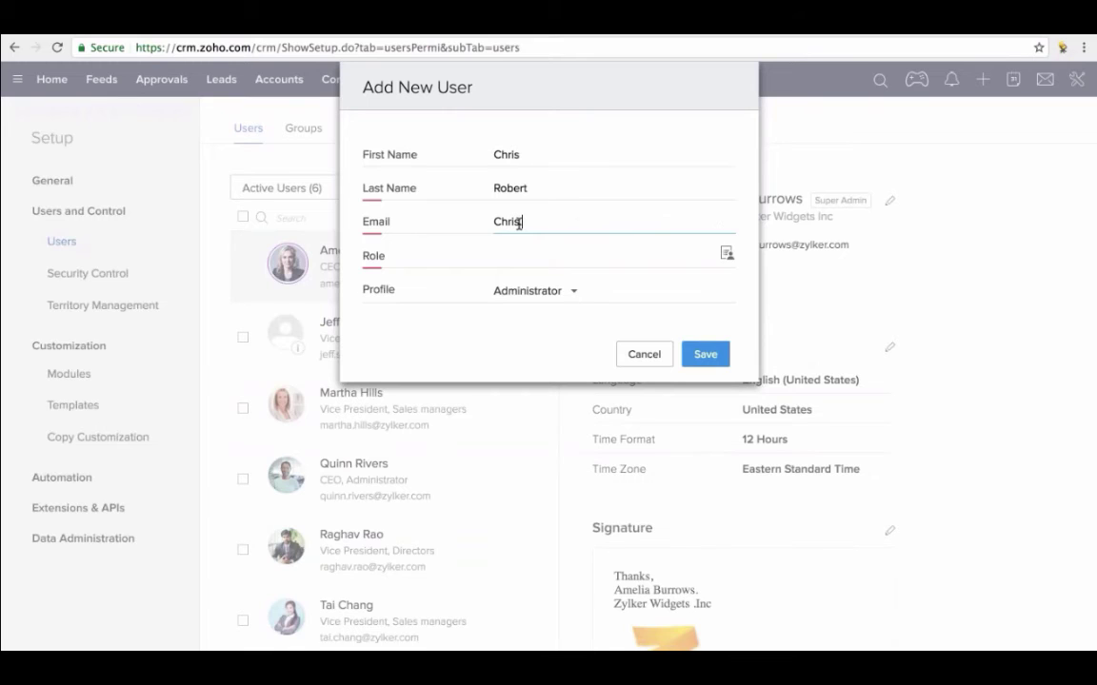
click(518, 222)
text(.)
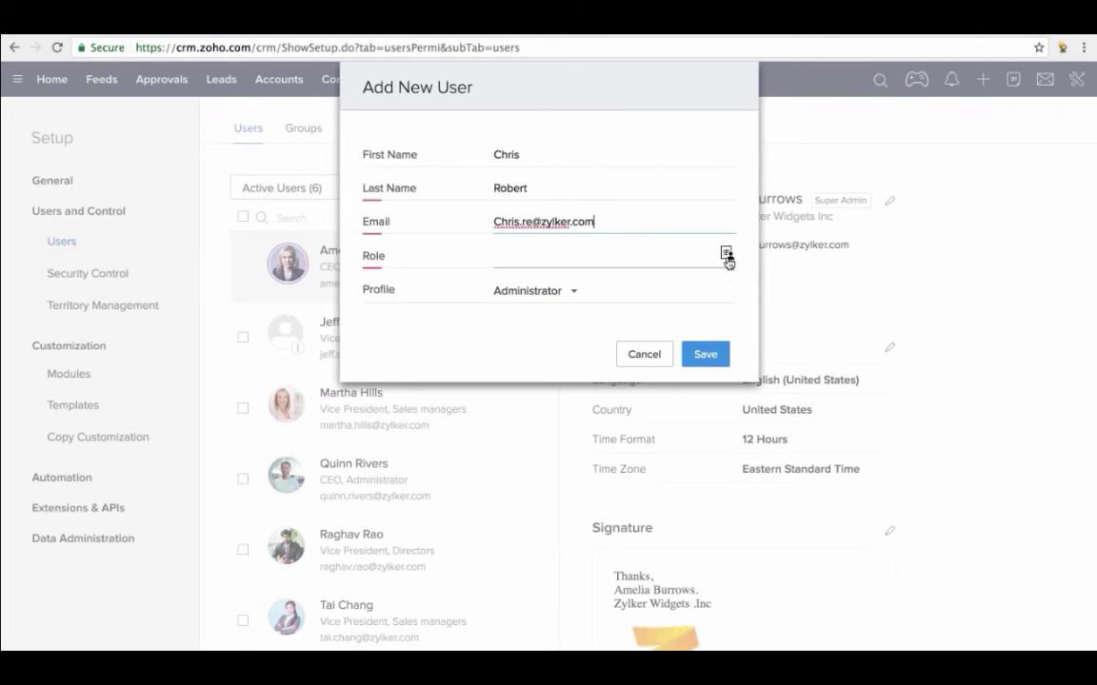
- Assign the APAC Sales Manager role and the APAC Sales Manager profile
click(726, 255)
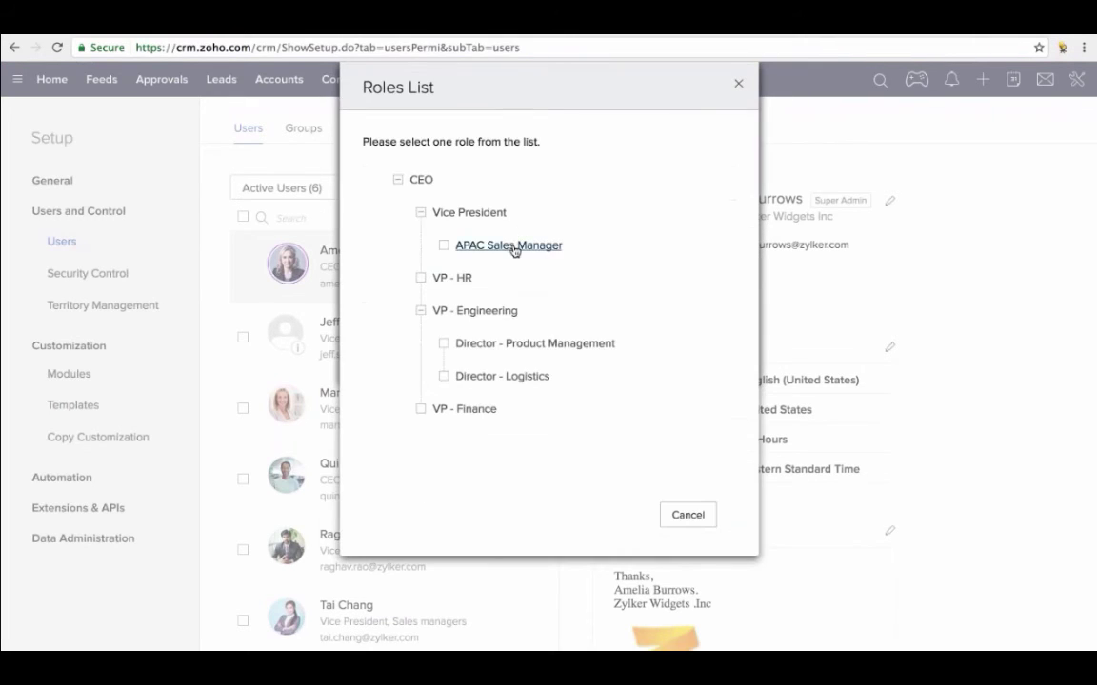
click(512, 246)
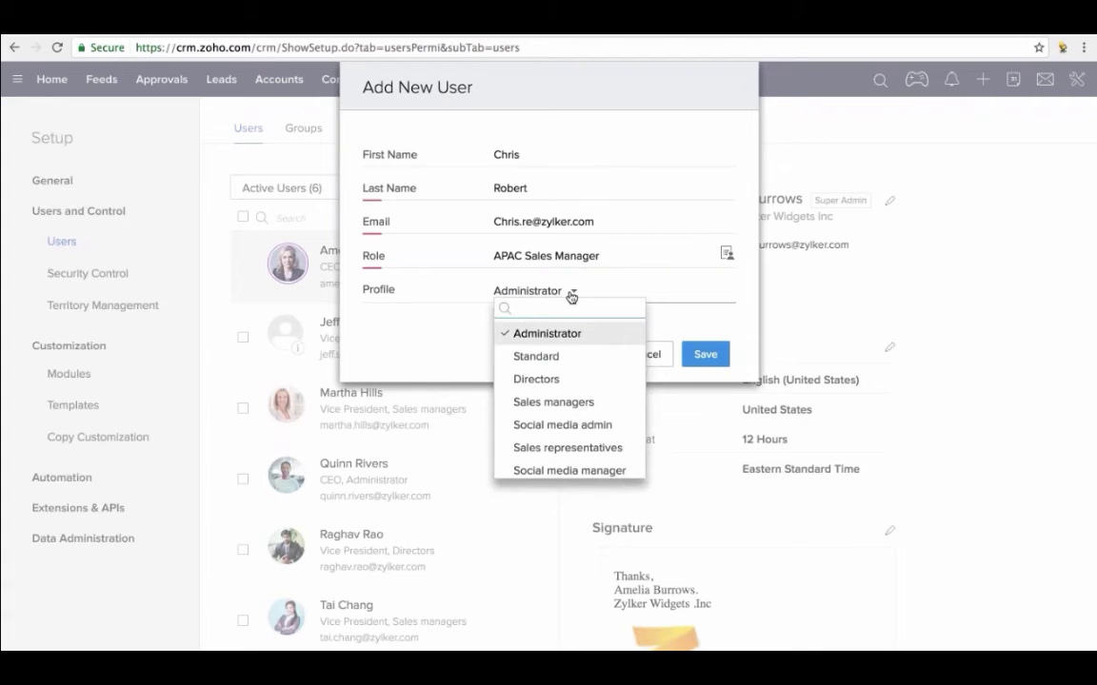
scroll(570, 414, down, 2)
scroll(570, 408, down, 1)
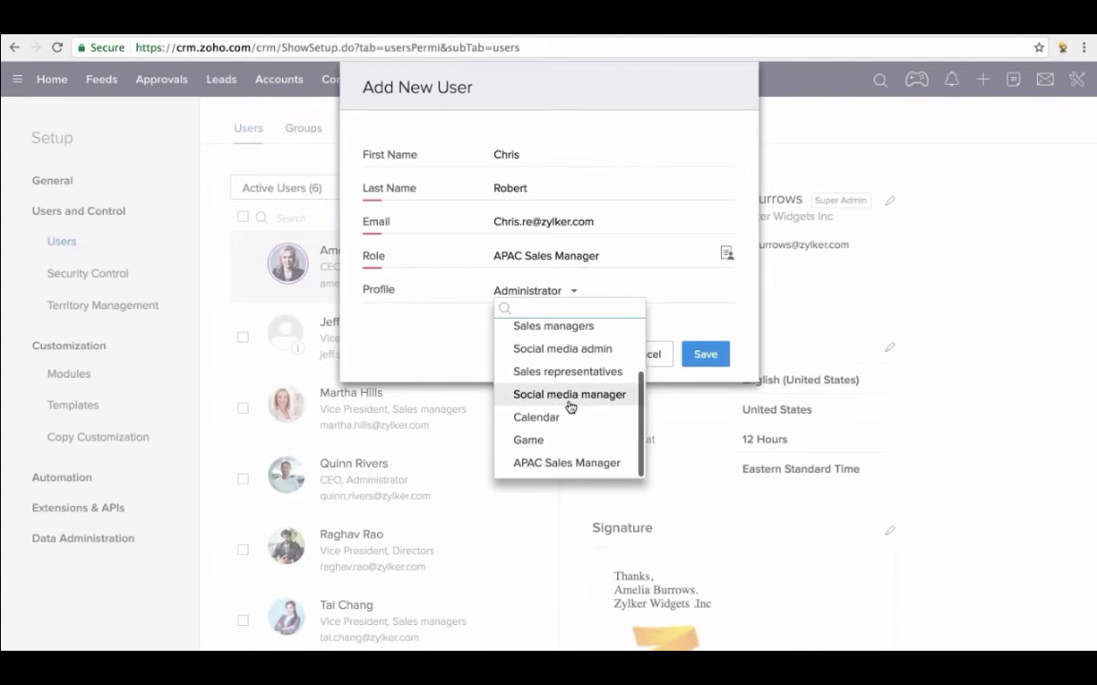
click(576, 460)
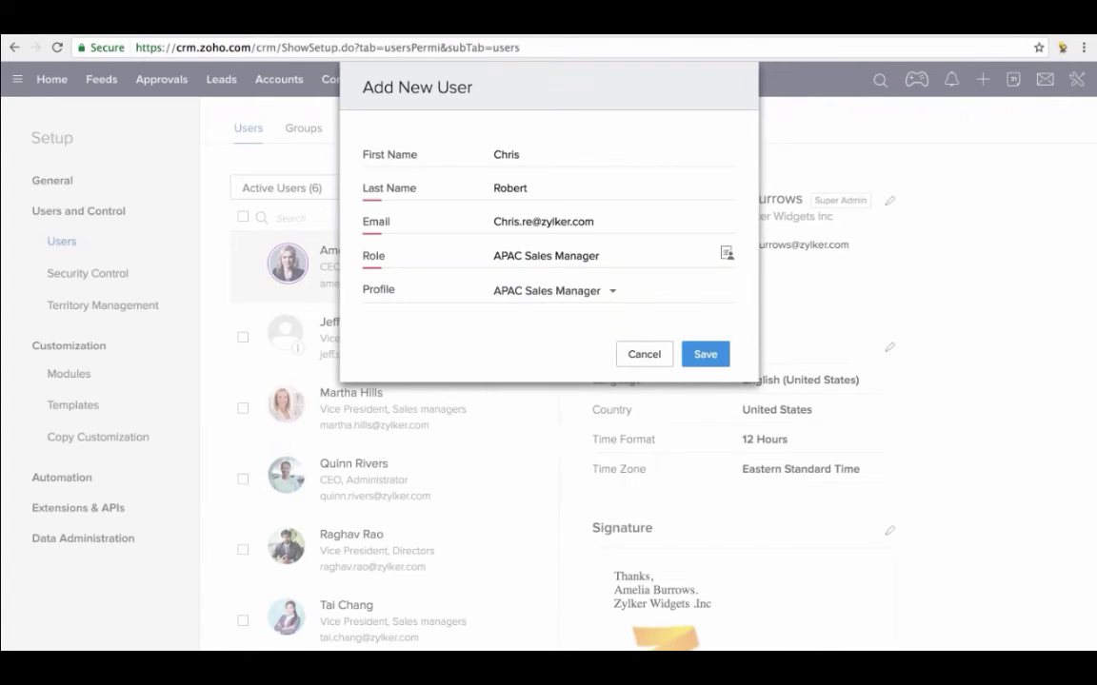
- Save the new user, then open and scroll a Vice President user's details
click(705, 356)
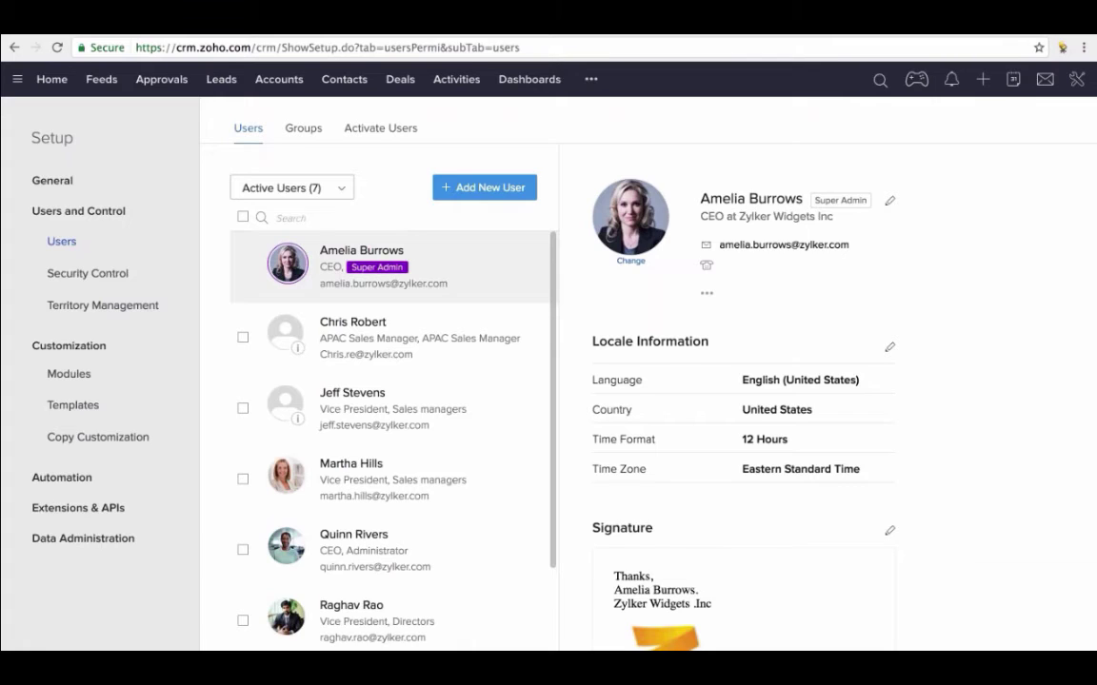
click(369, 465)
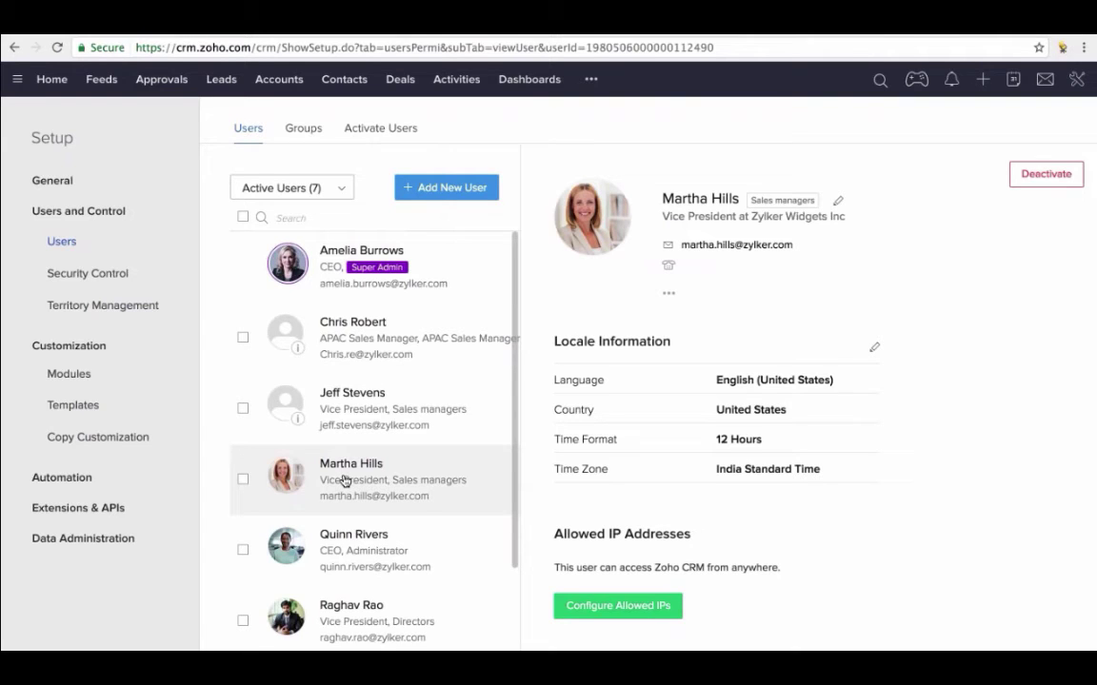
scroll(726, 569, down, 3)
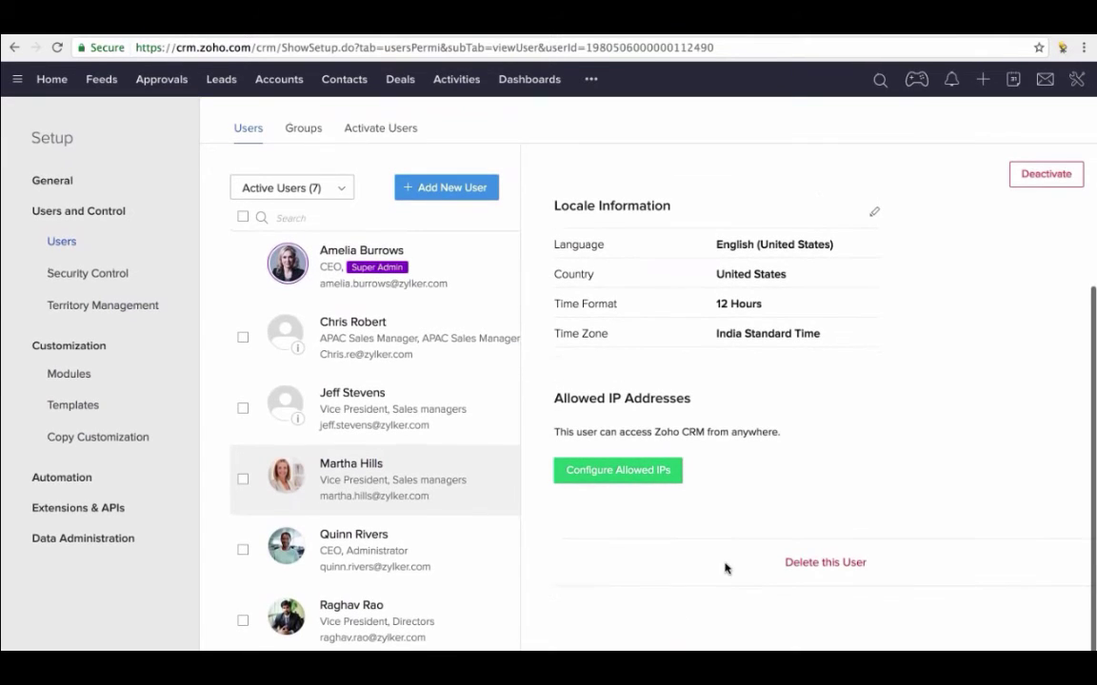
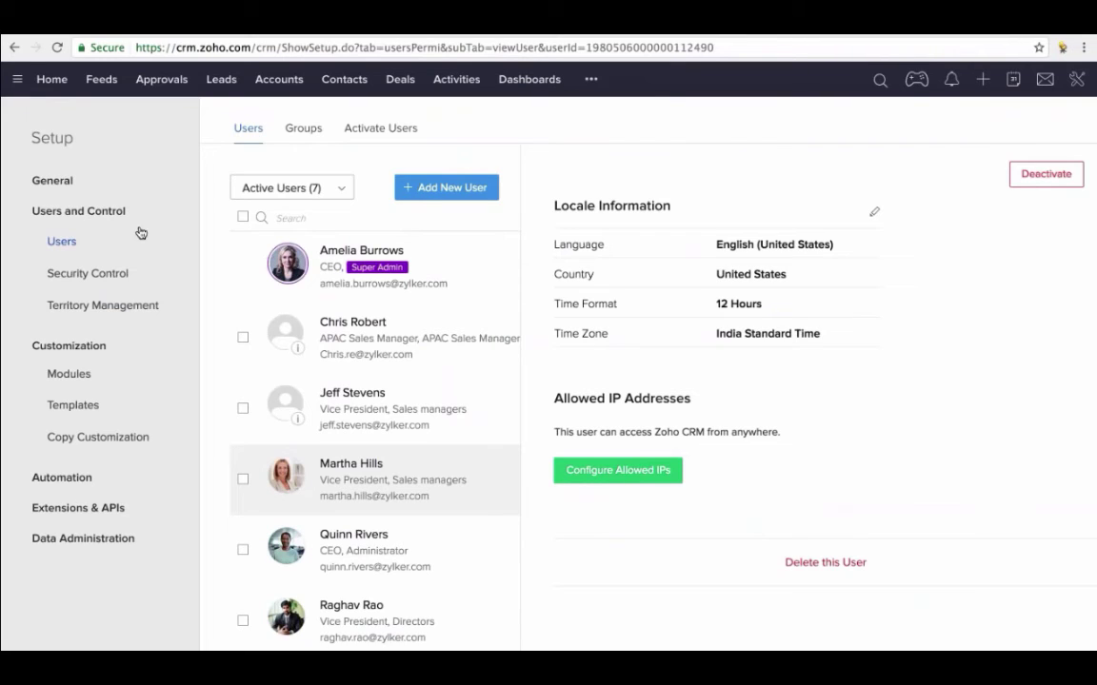
- Go back to the Setup Users list showing the 7 active users with their roles and profiles
click(65, 241)
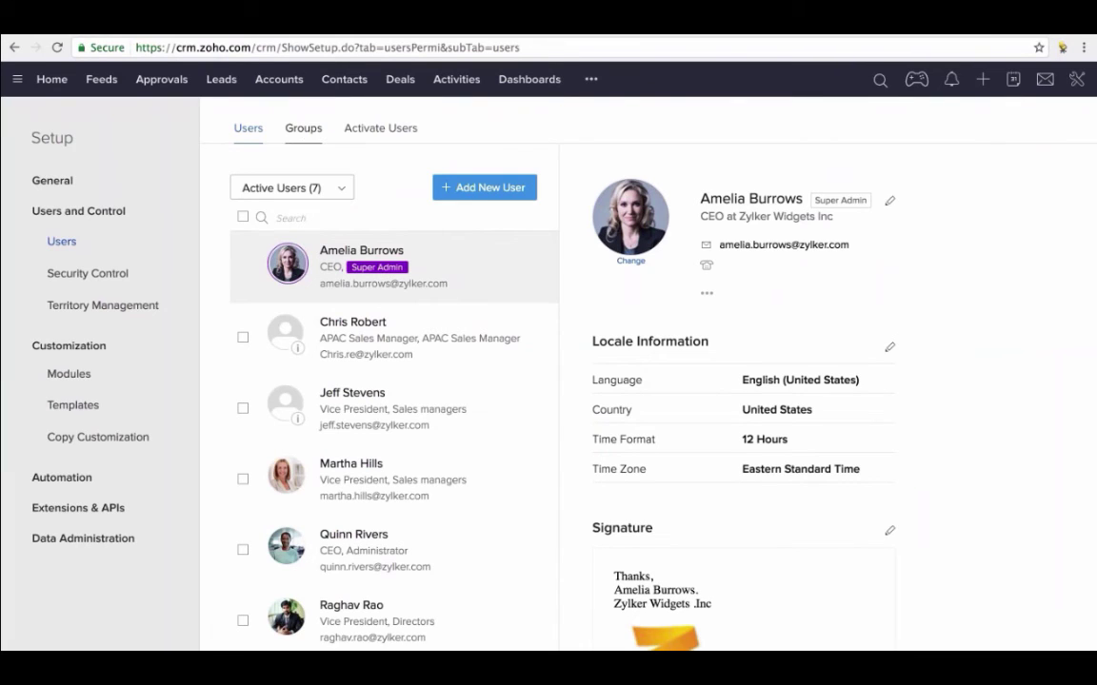
- Create a group named 'Elite marketing' with description 'Will take care of marketing Leads and Deals'
click(307, 135)
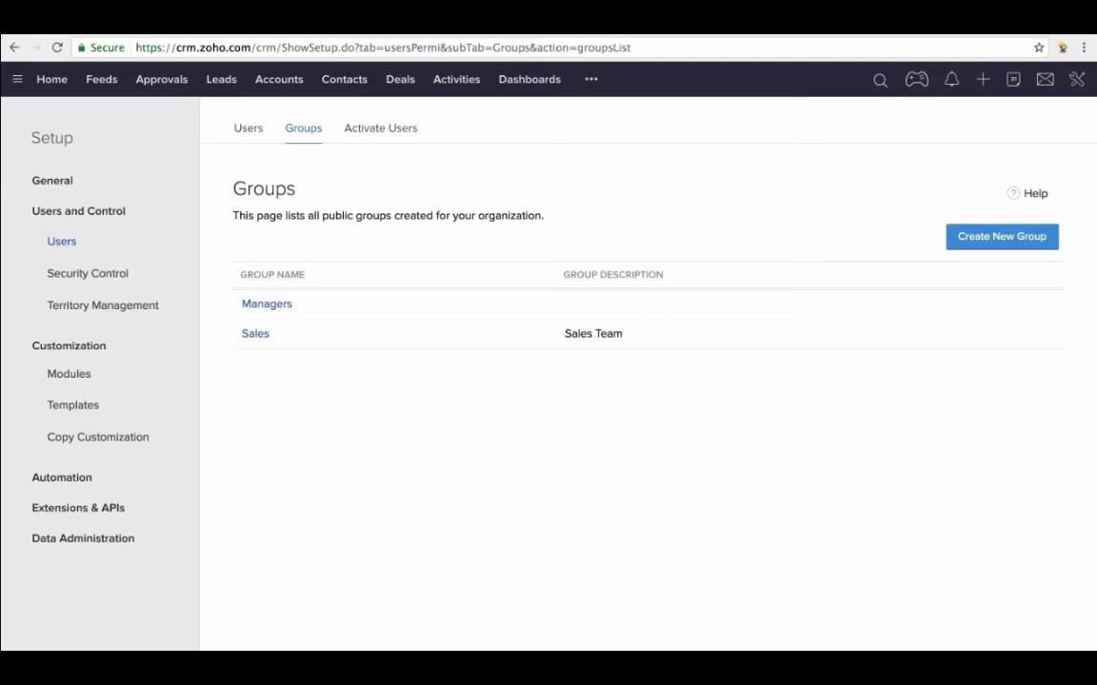
click(986, 240)
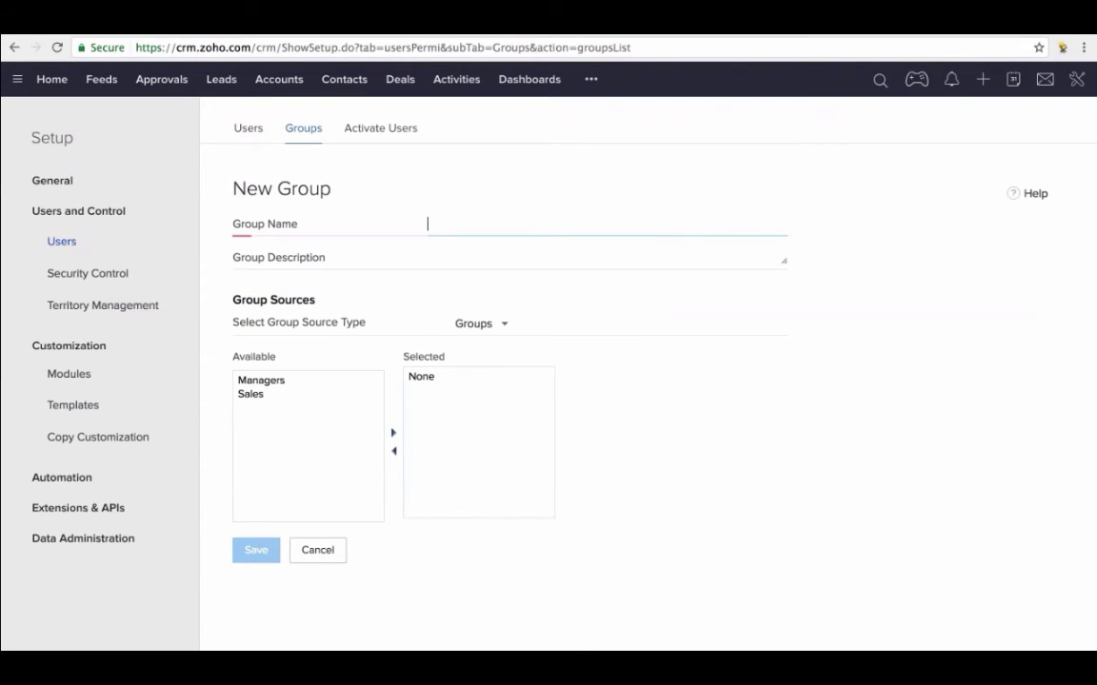
text(Eli)
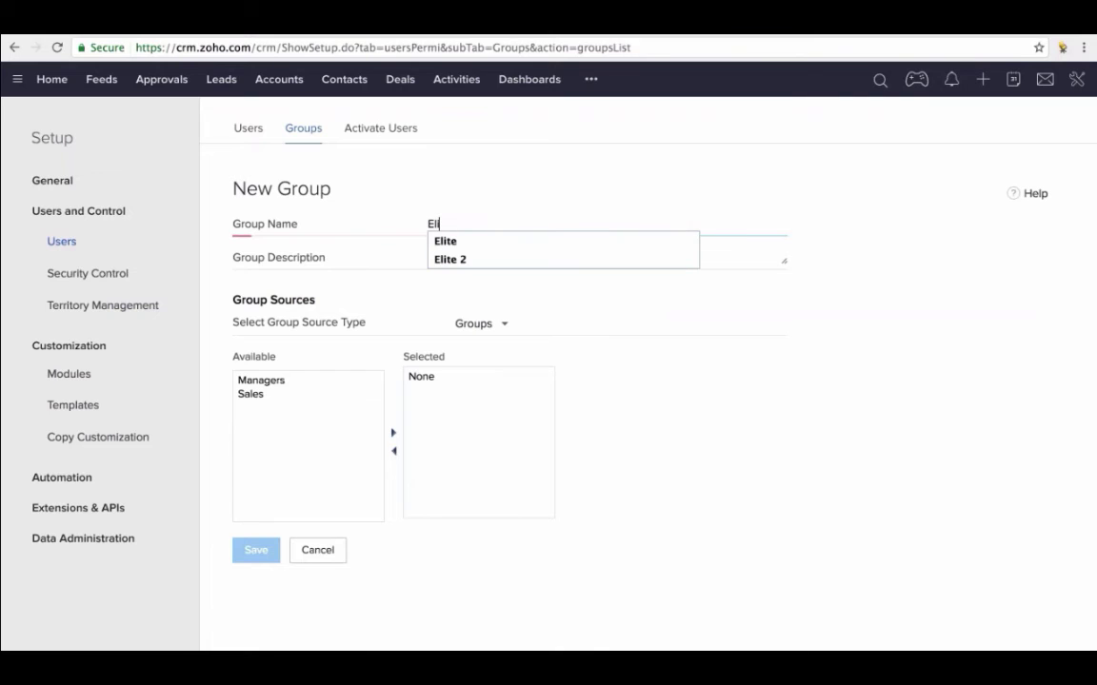
text(te mar)
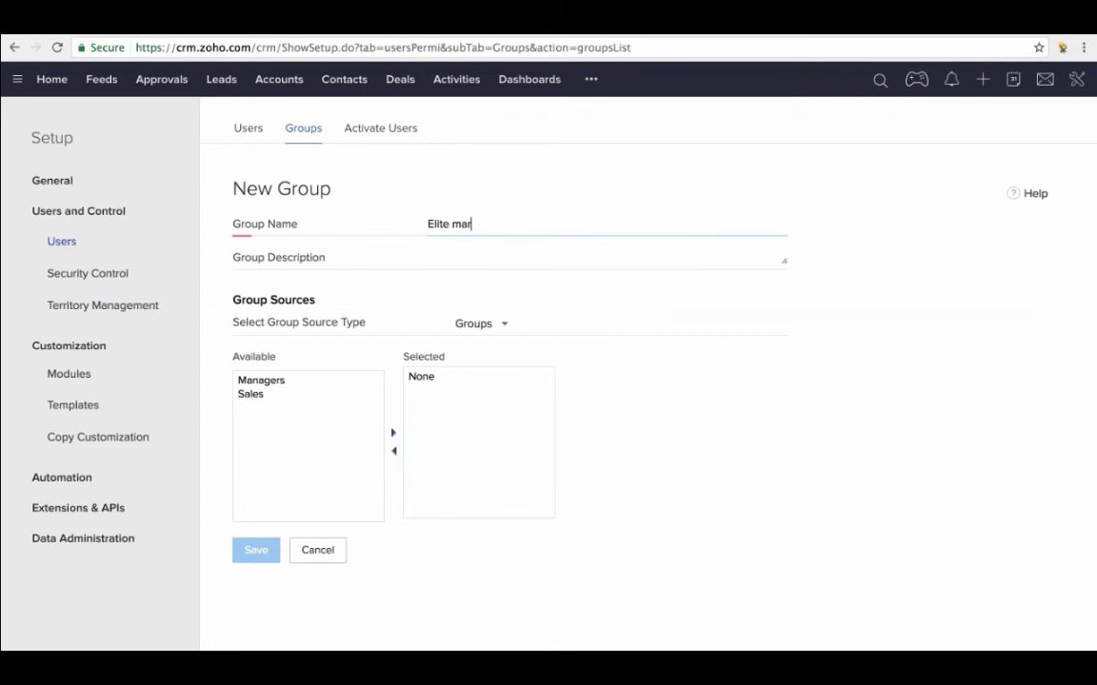
text(keting)
click(527, 256)
text(Will take care of ma)
key(BackSpace)
text(arketing Leads and Dea)
key(BackSpace)
text(als)
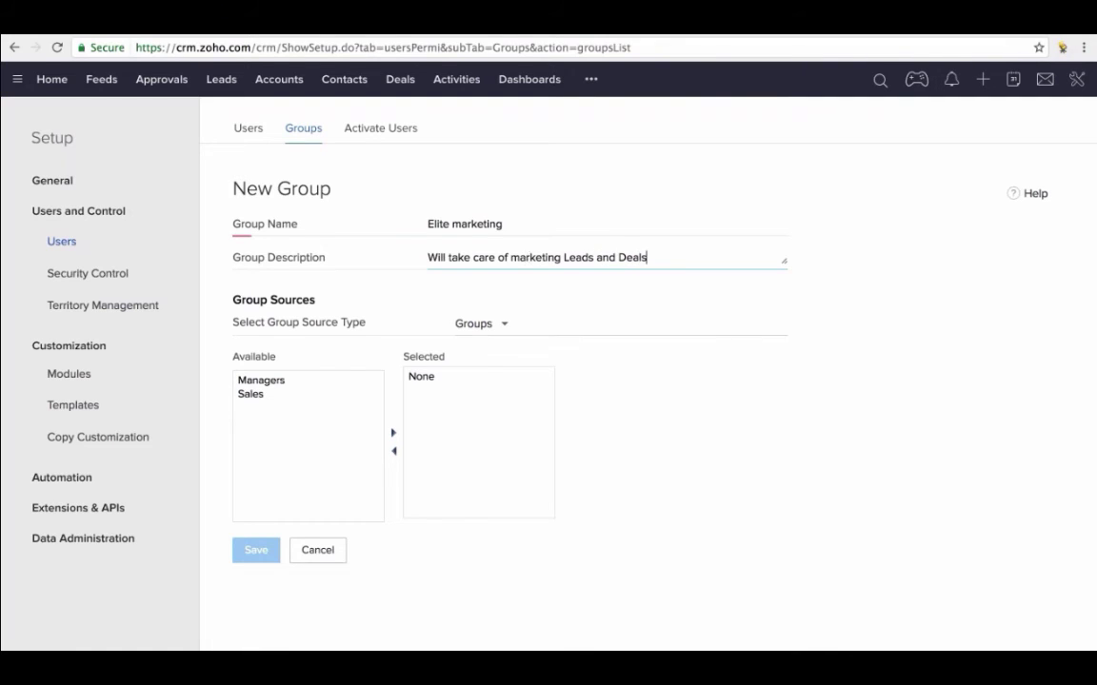
click(503, 324)
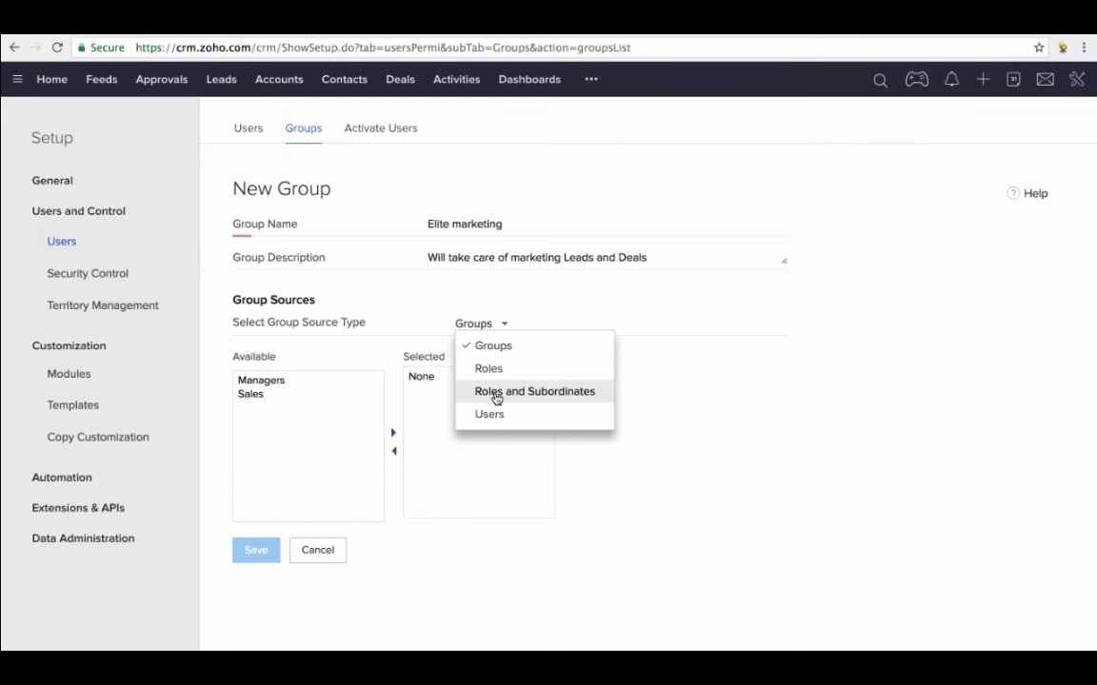
- Add the Vice President, VP - Engineering and Director - Product Management roles to the group and save it
click(489, 370)
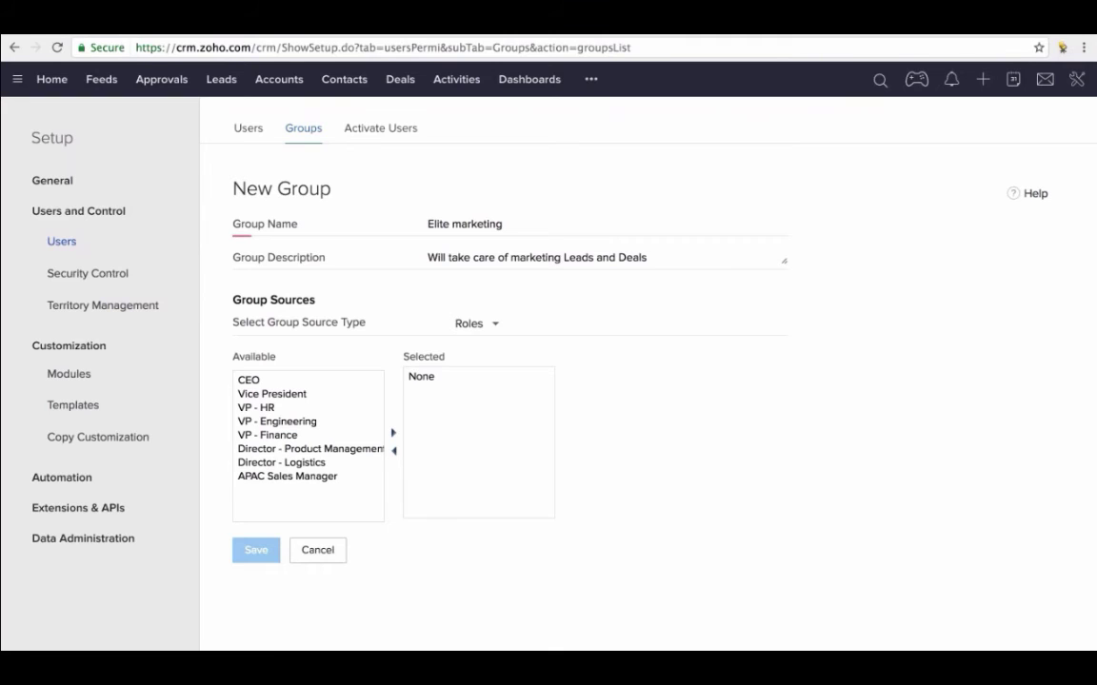
click(273, 394)
click(393, 434)
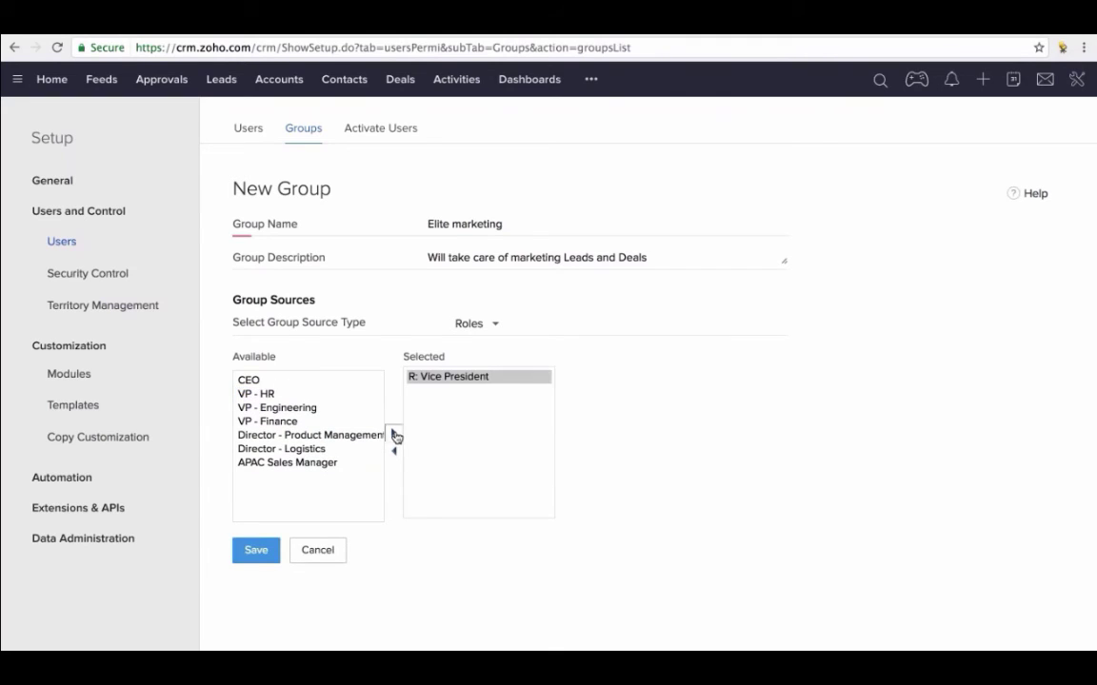
click(308, 409)
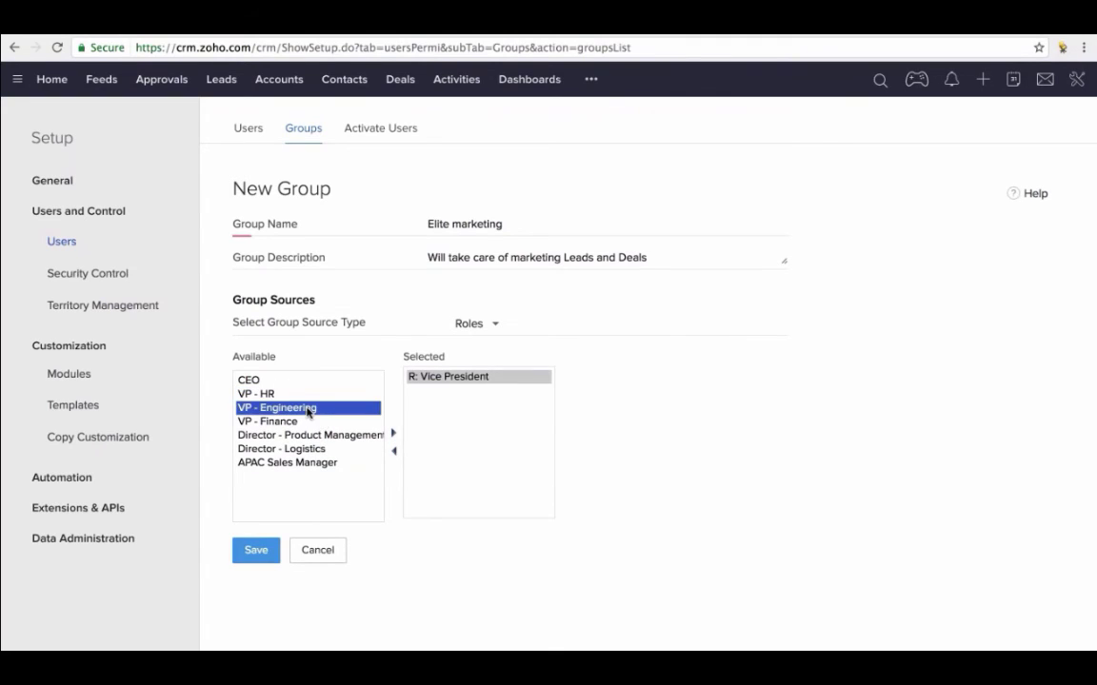
click(393, 434)
click(329, 422)
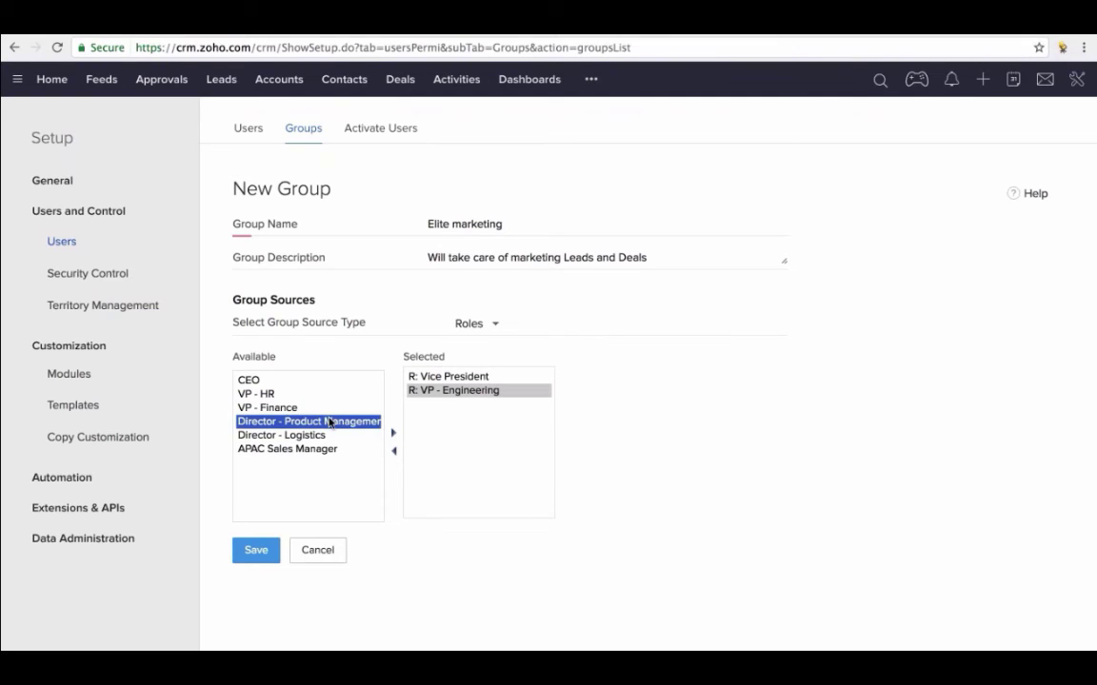
click(393, 434)
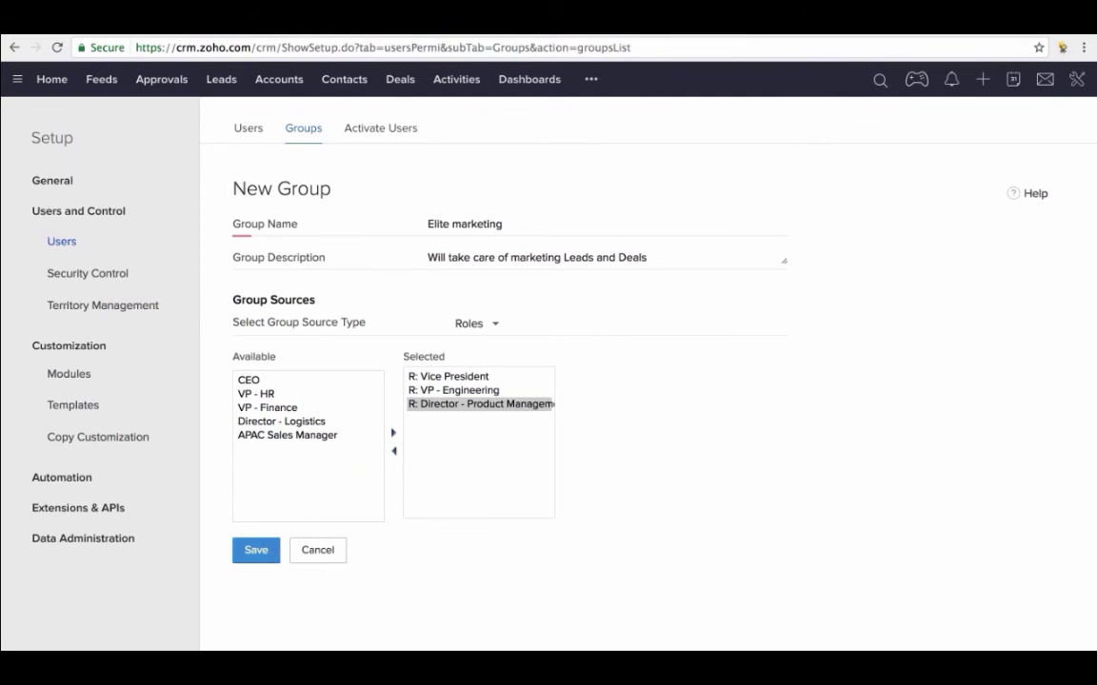
click(256, 550)
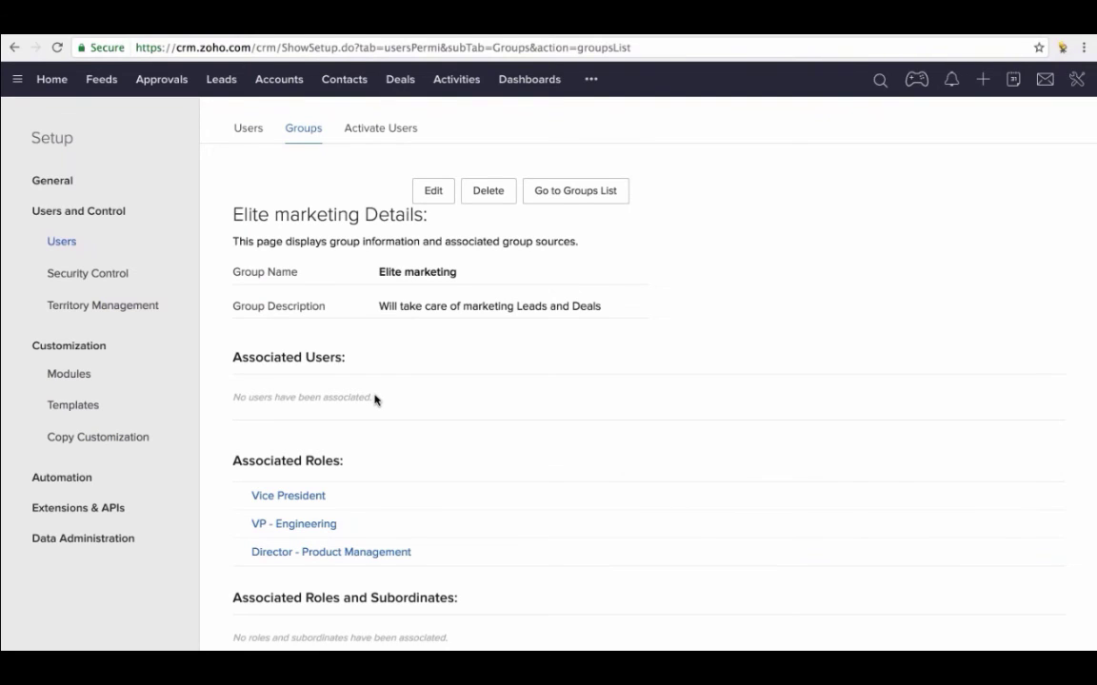
- Edit all default organization permissions under Security Control's Data Sharing Settings and save them
click(99, 275)
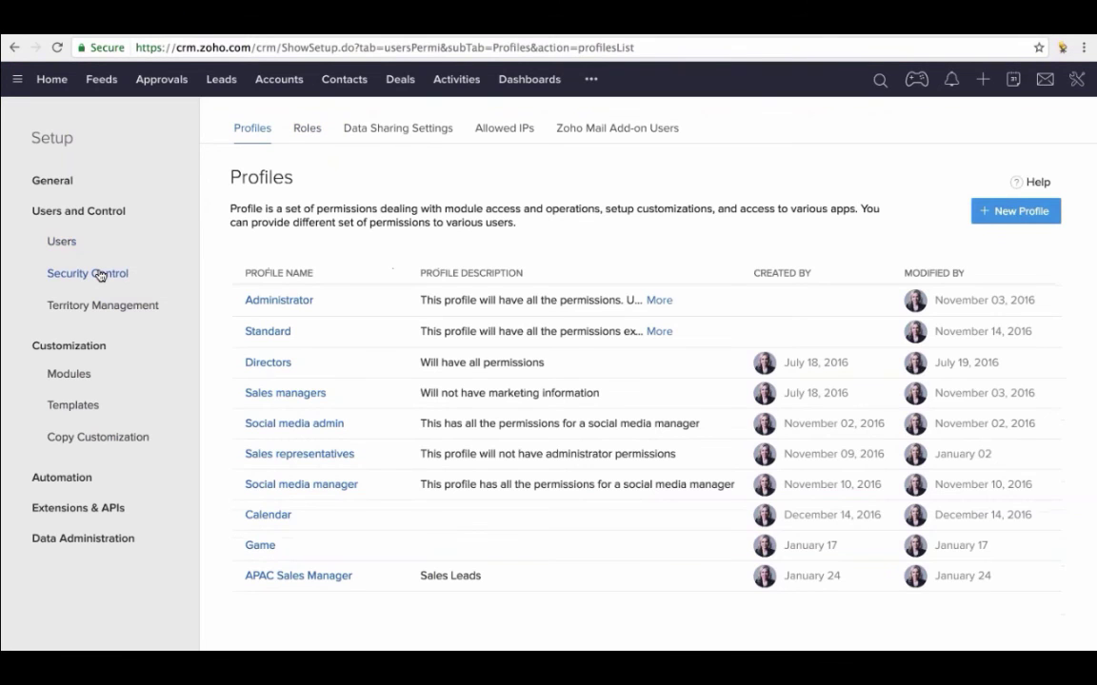
click(378, 131)
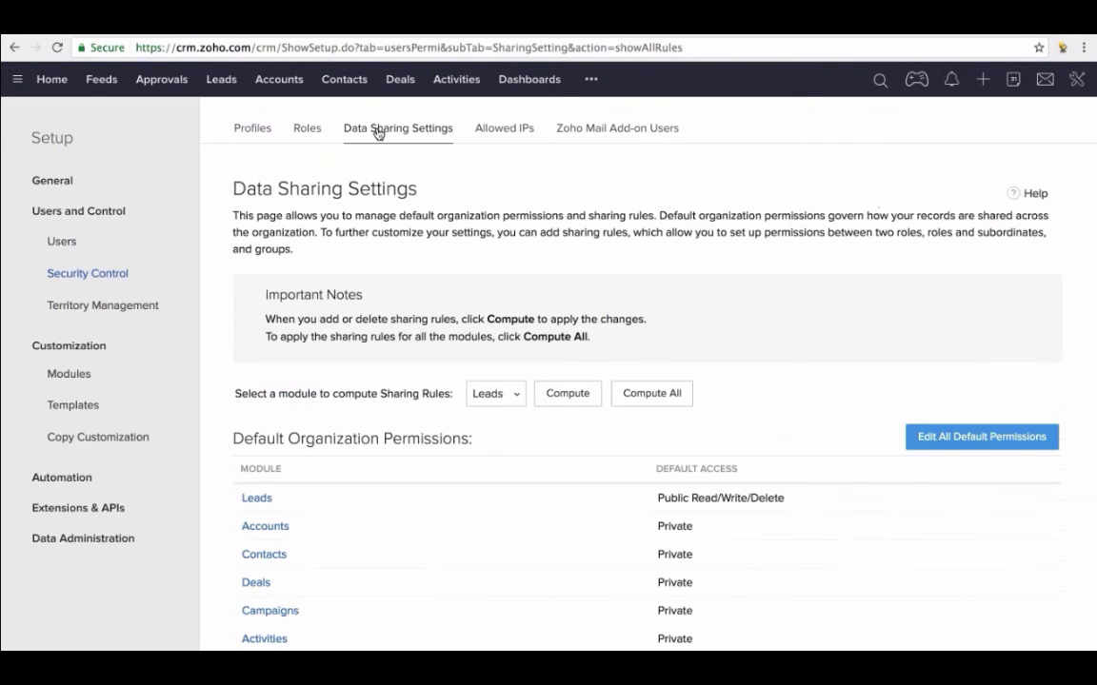
scroll(378, 338, down, 3)
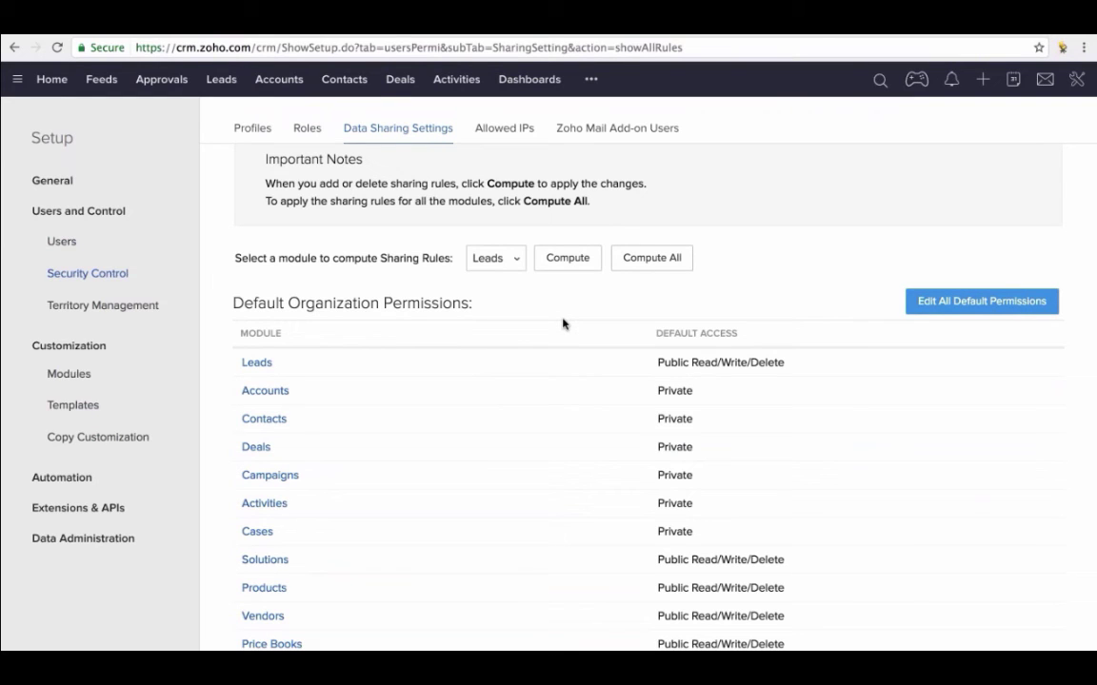
click(981, 301)
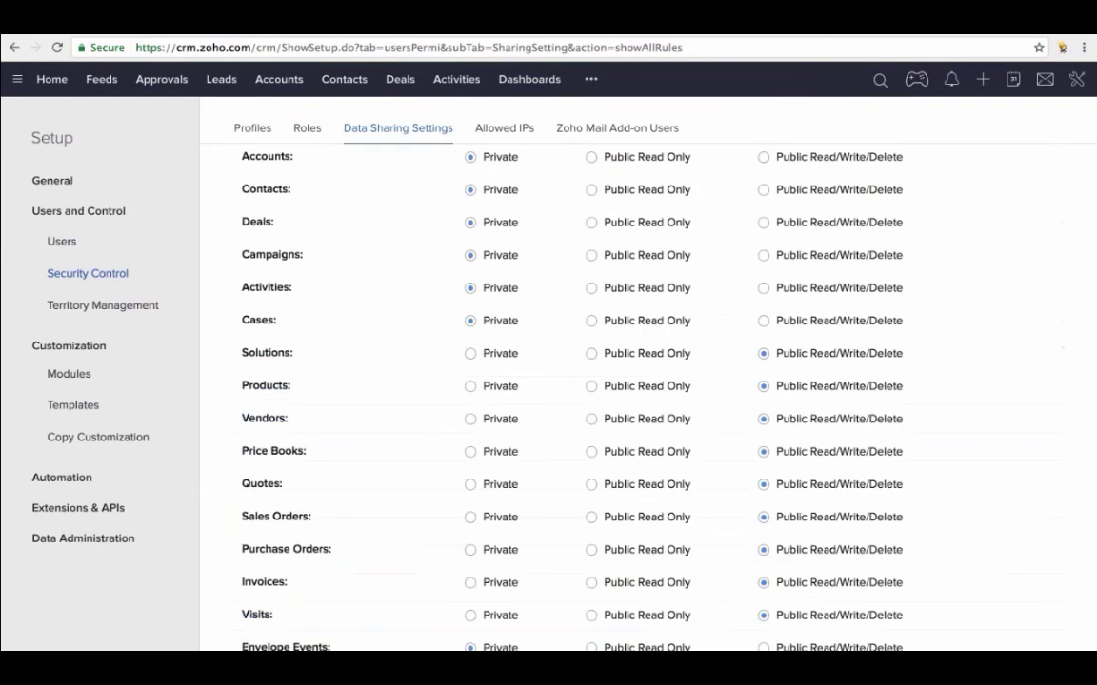
scroll(448, 252, up, 3)
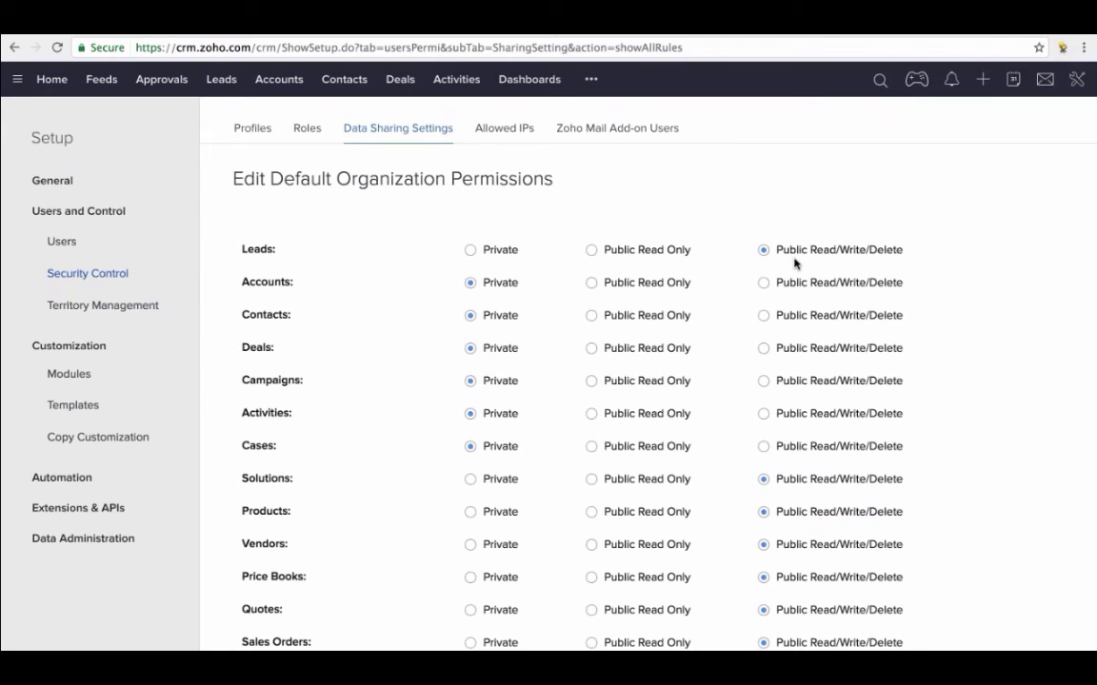
scroll(795, 264, down, 15)
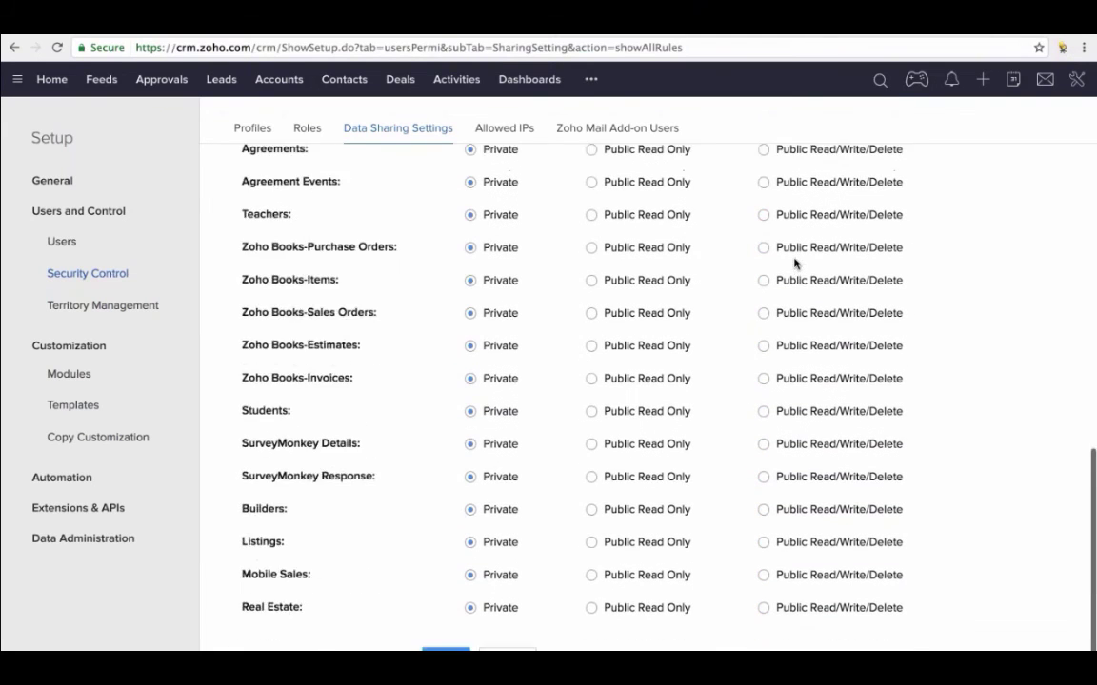
click(446, 622)
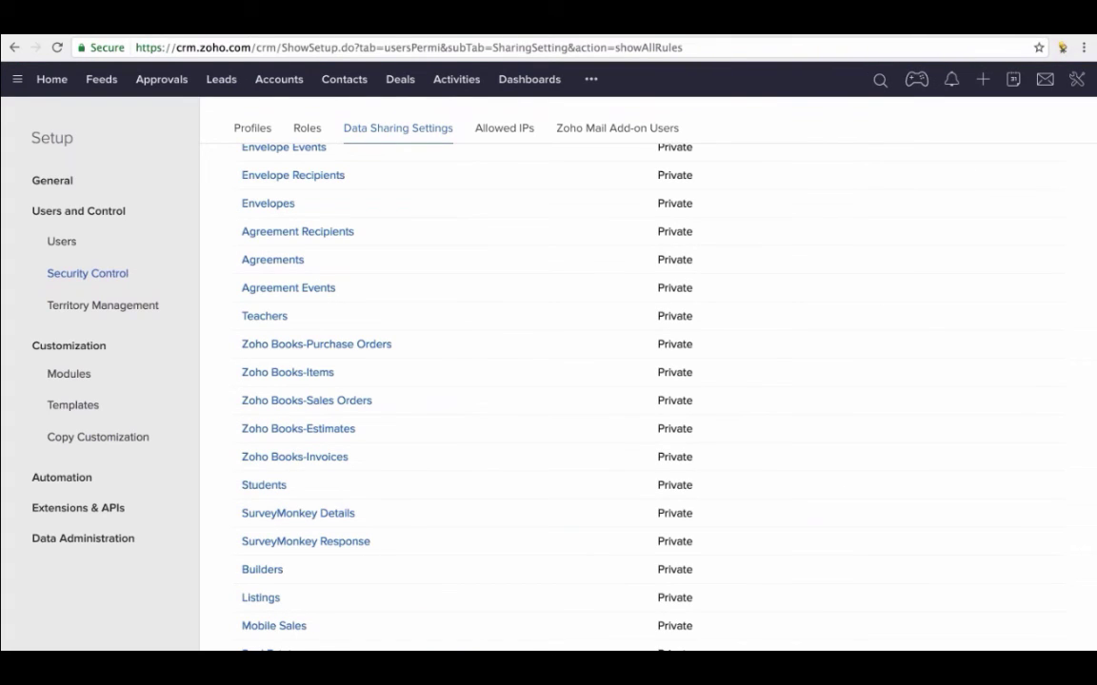
- Set up a Leads sharing rule from the Elite marketing group to the Sales group with Read/Write/Delete access
scroll(335, 316, down, 5)
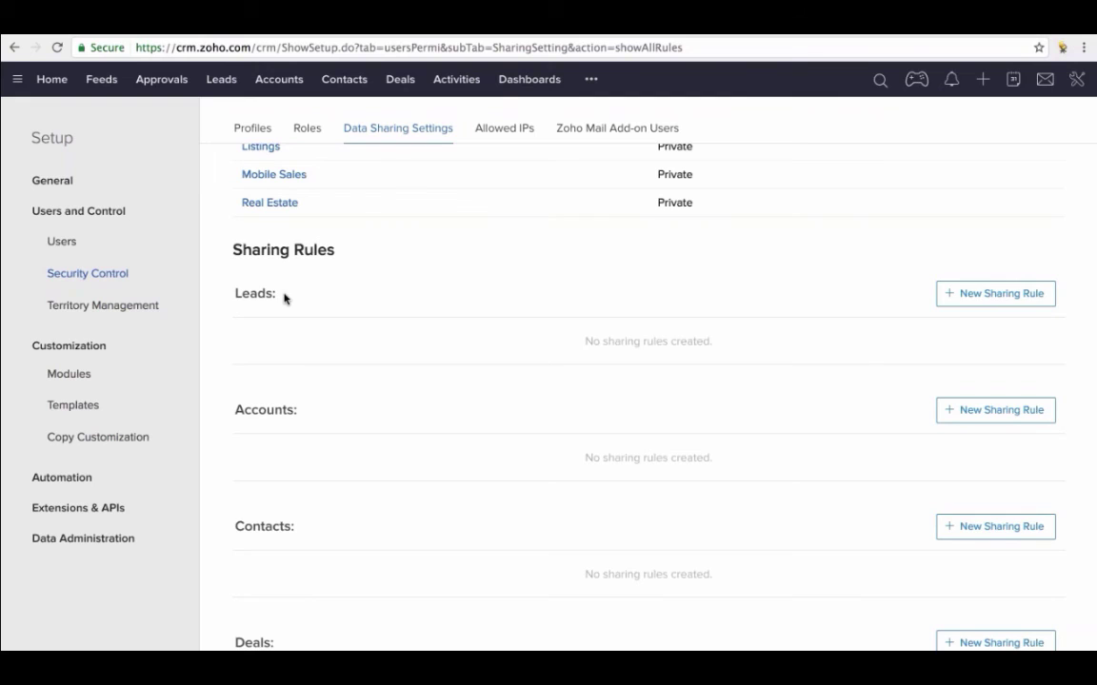
click(995, 293)
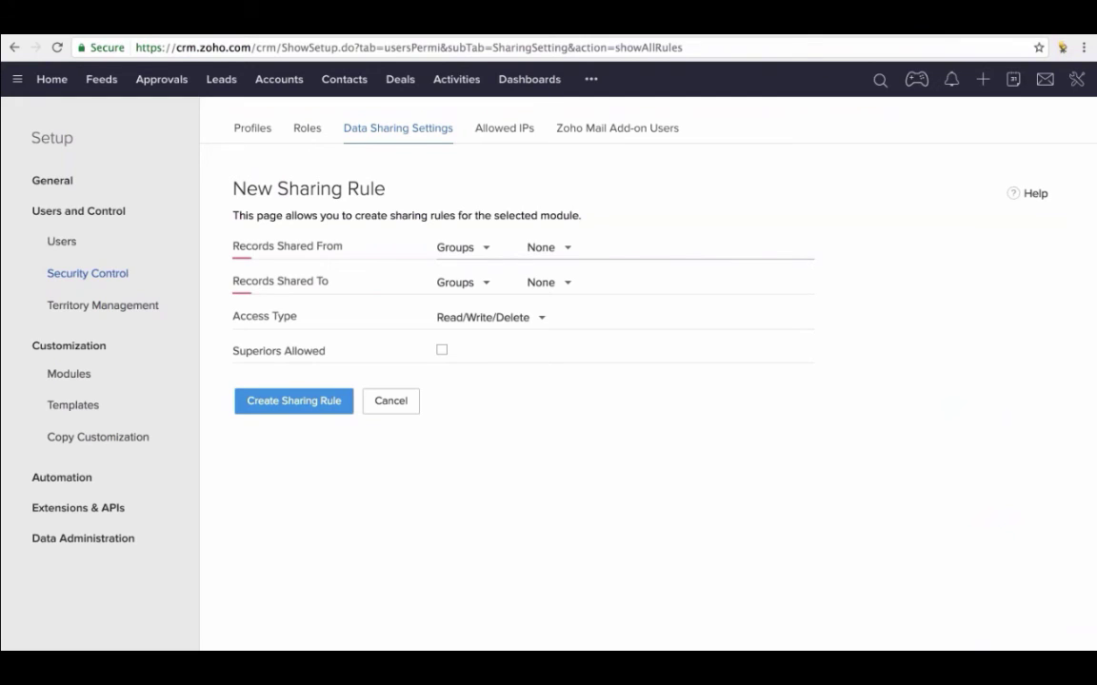
click(487, 249)
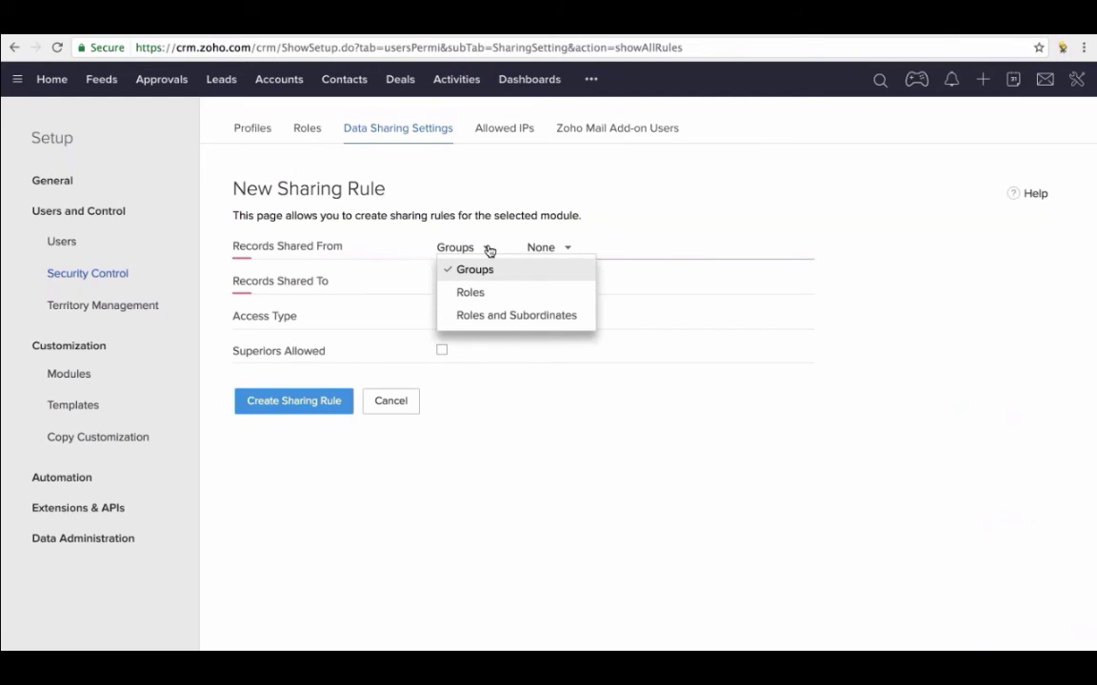
click(444, 247)
click(547, 250)
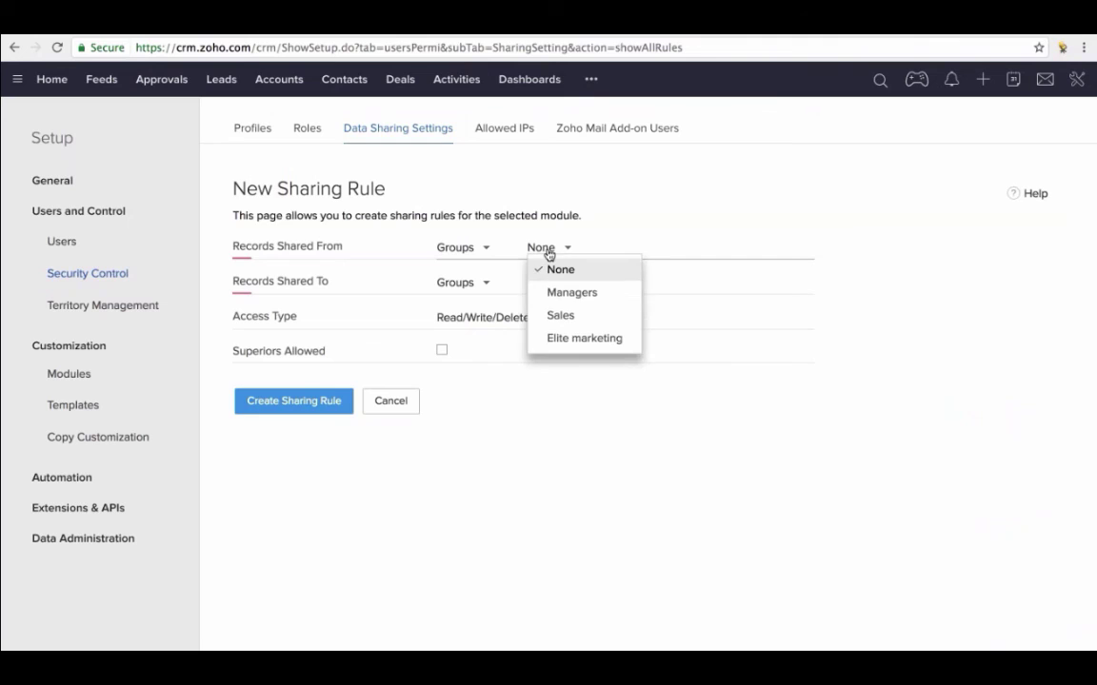
click(581, 339)
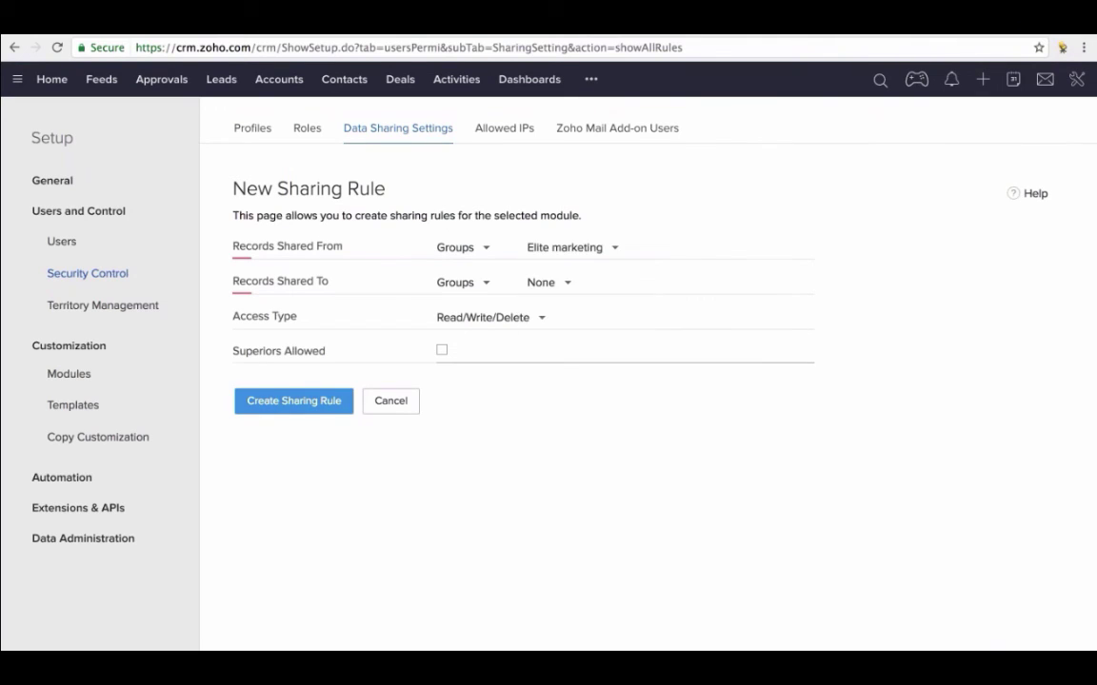
click(484, 284)
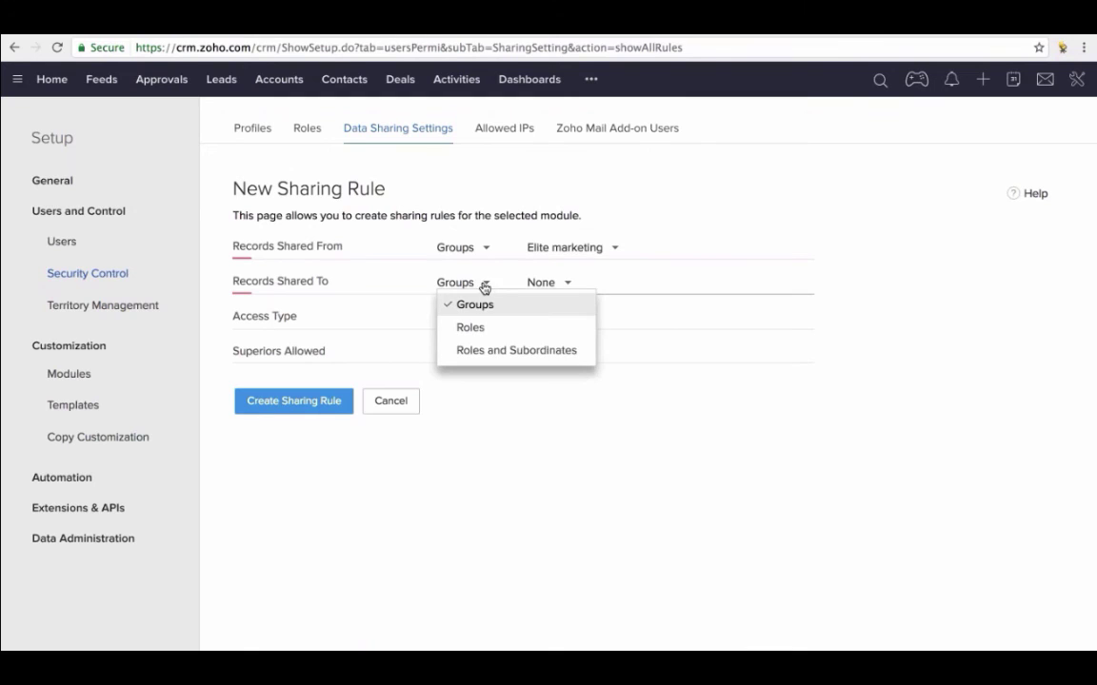
click(474, 304)
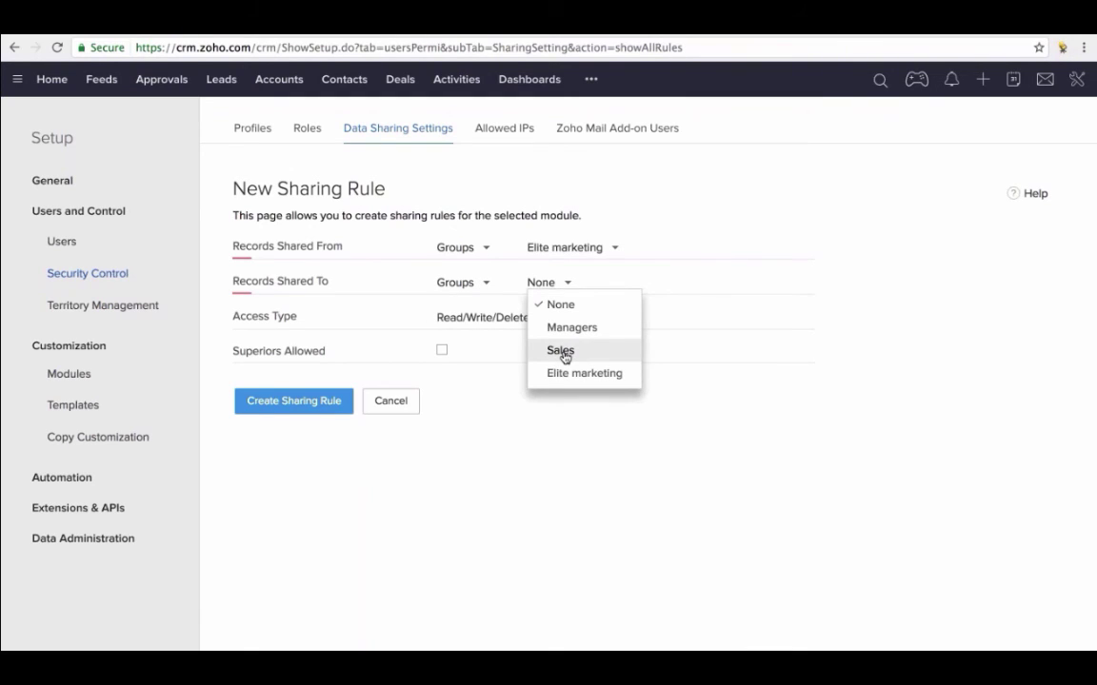
click(562, 353)
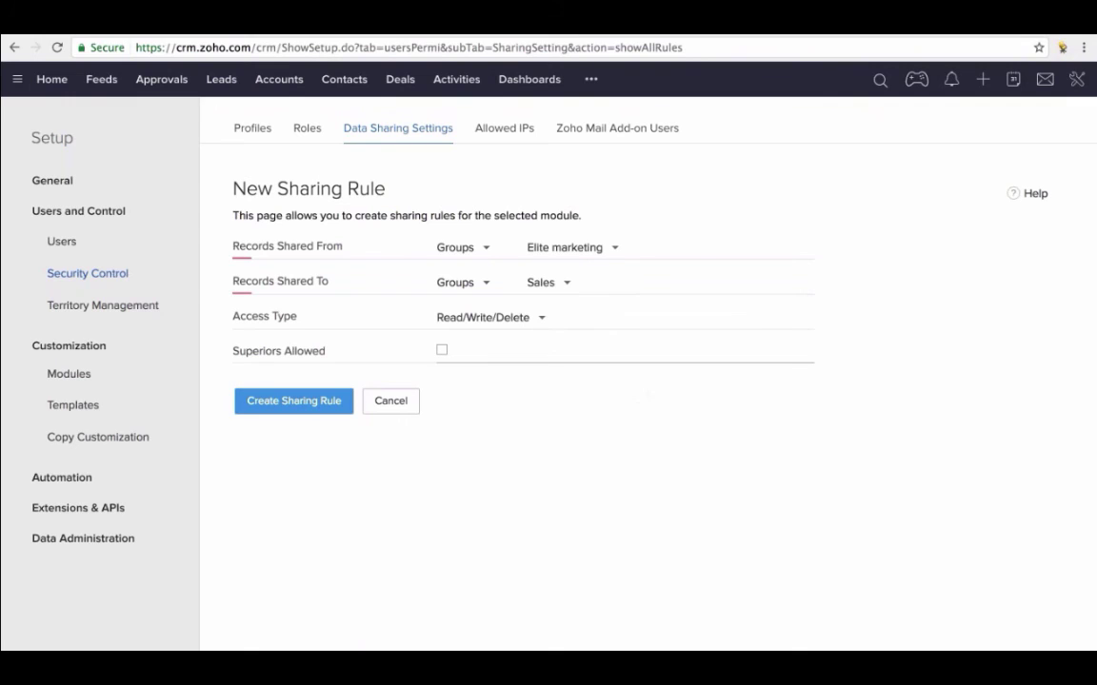
click(542, 322)
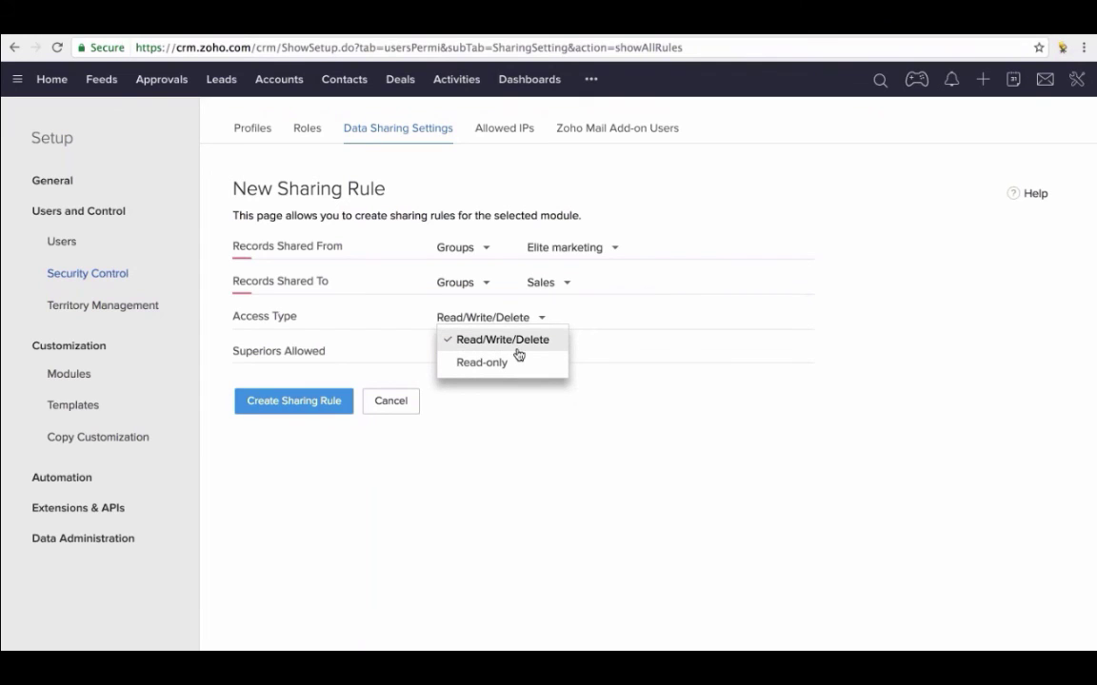
click(516, 350)
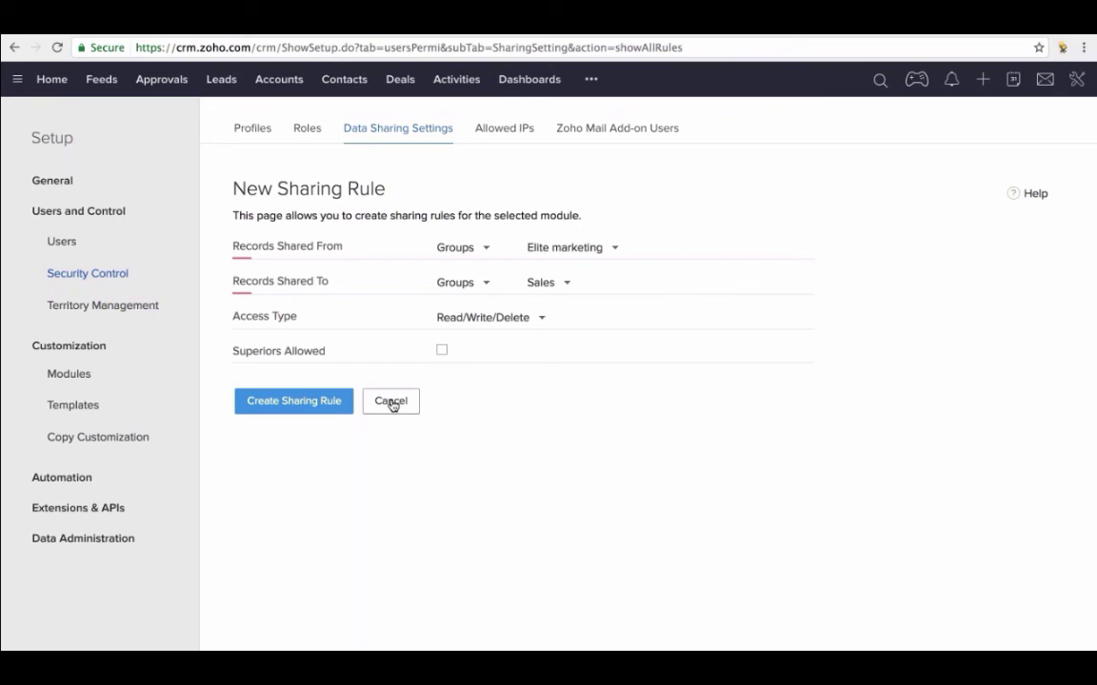
- Cancel the unsaved sharing rule and go to the Feeds page
click(392, 402)
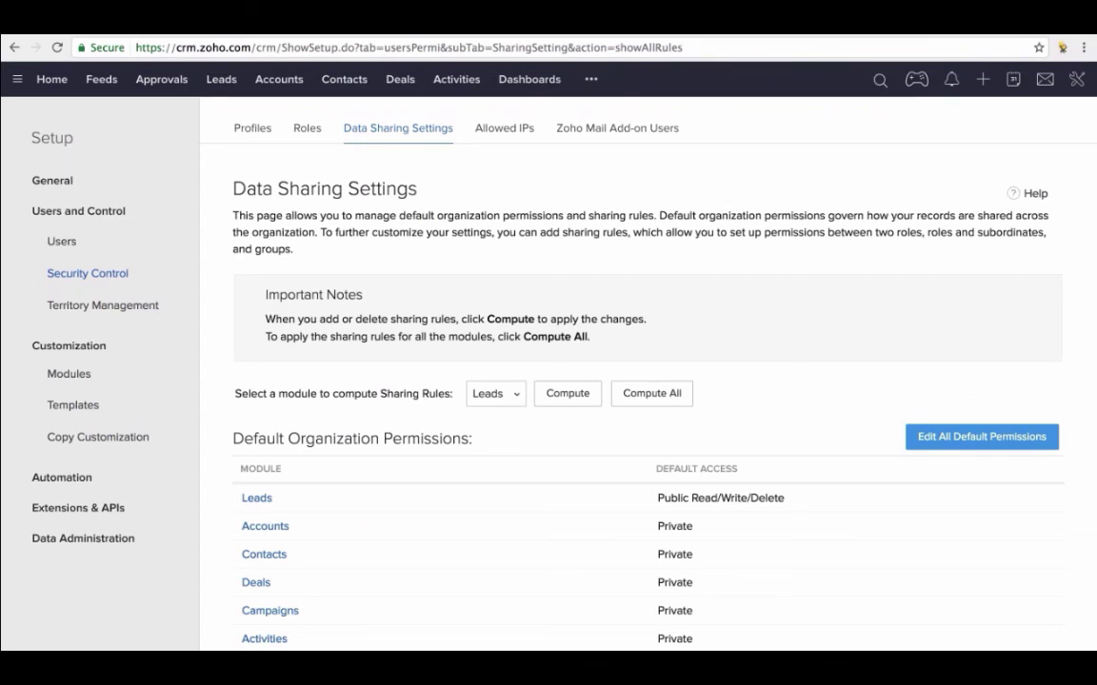
click(101, 80)
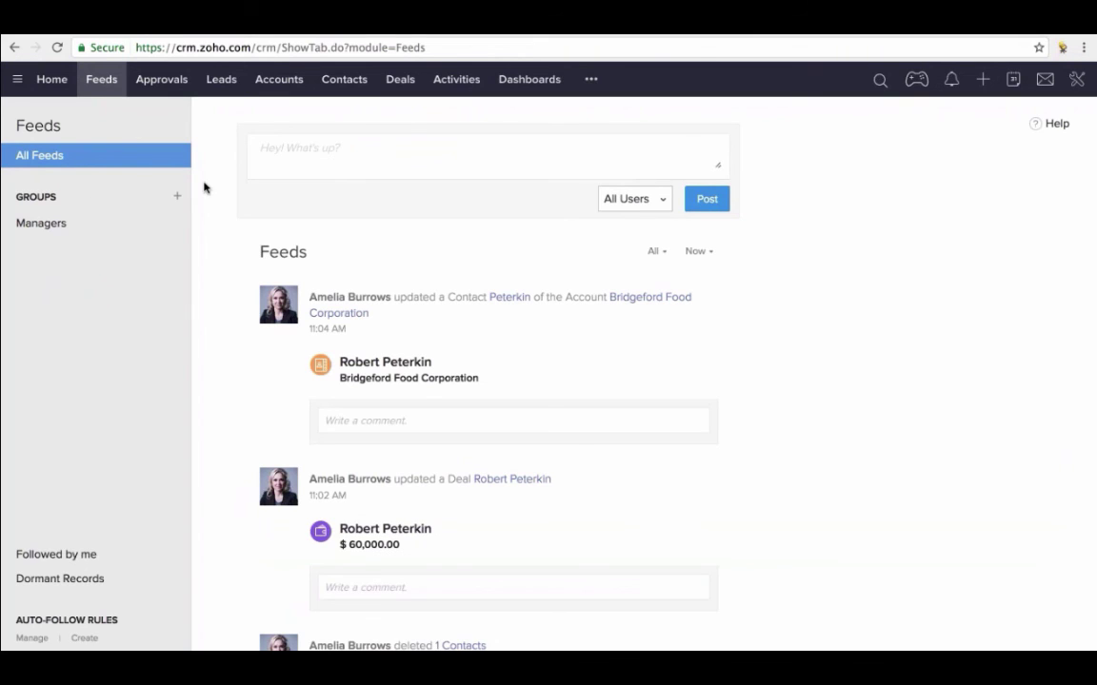
- Begin a feed post addressed to the Elite marketing group to reveal its 3 members
click(276, 150)
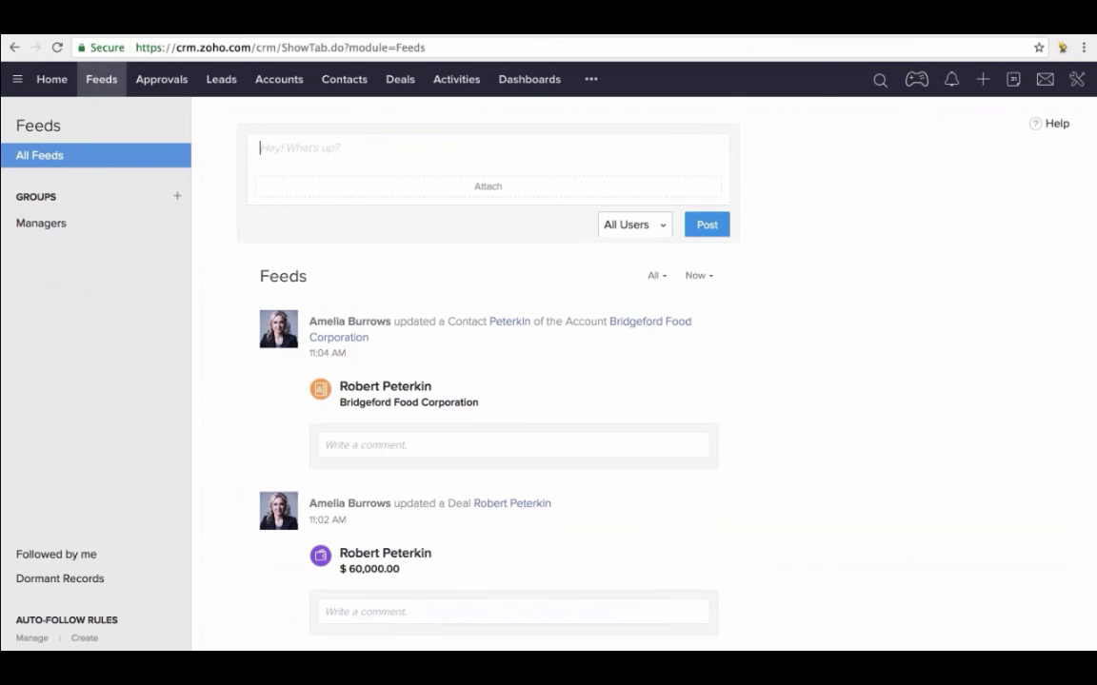
click(664, 230)
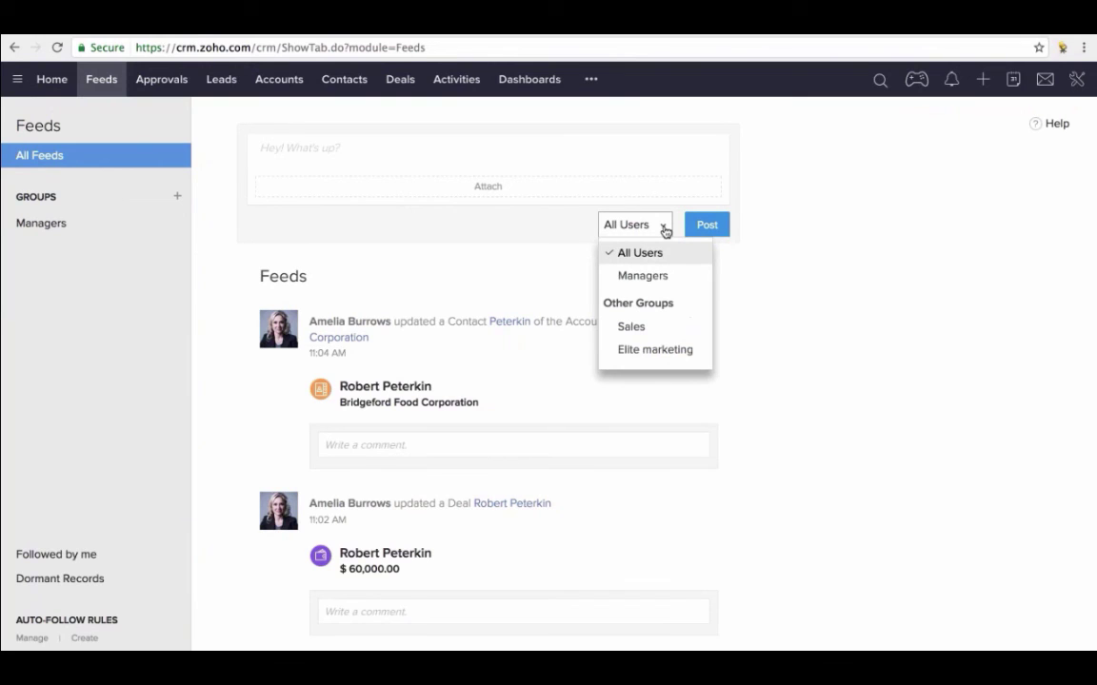
click(656, 351)
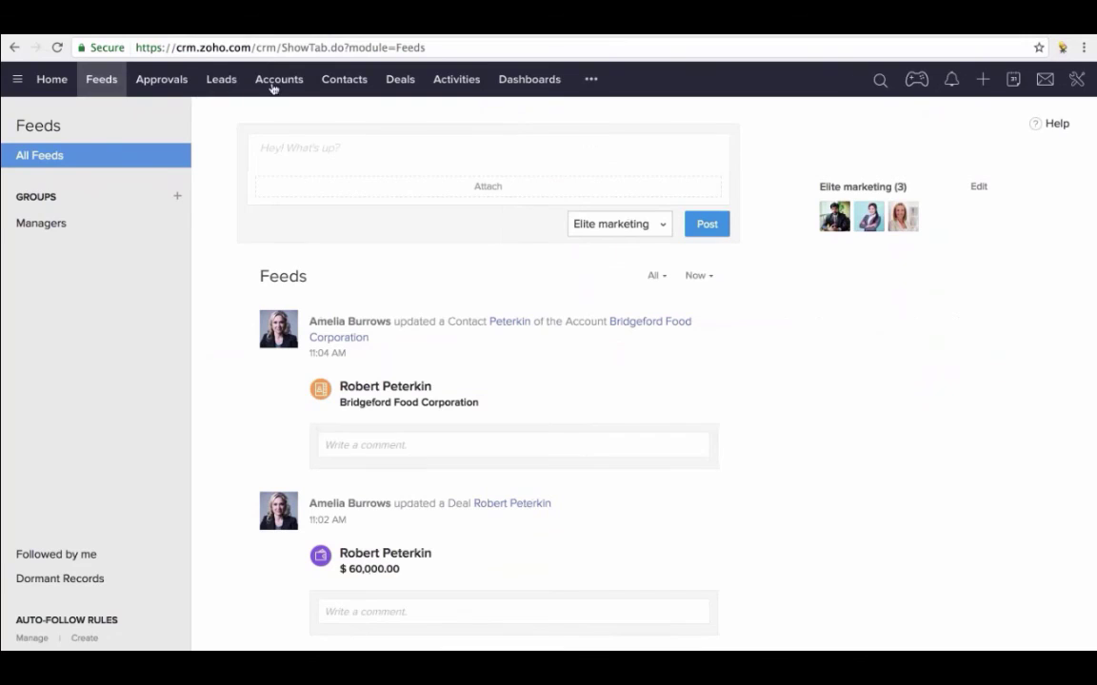
click(274, 84)
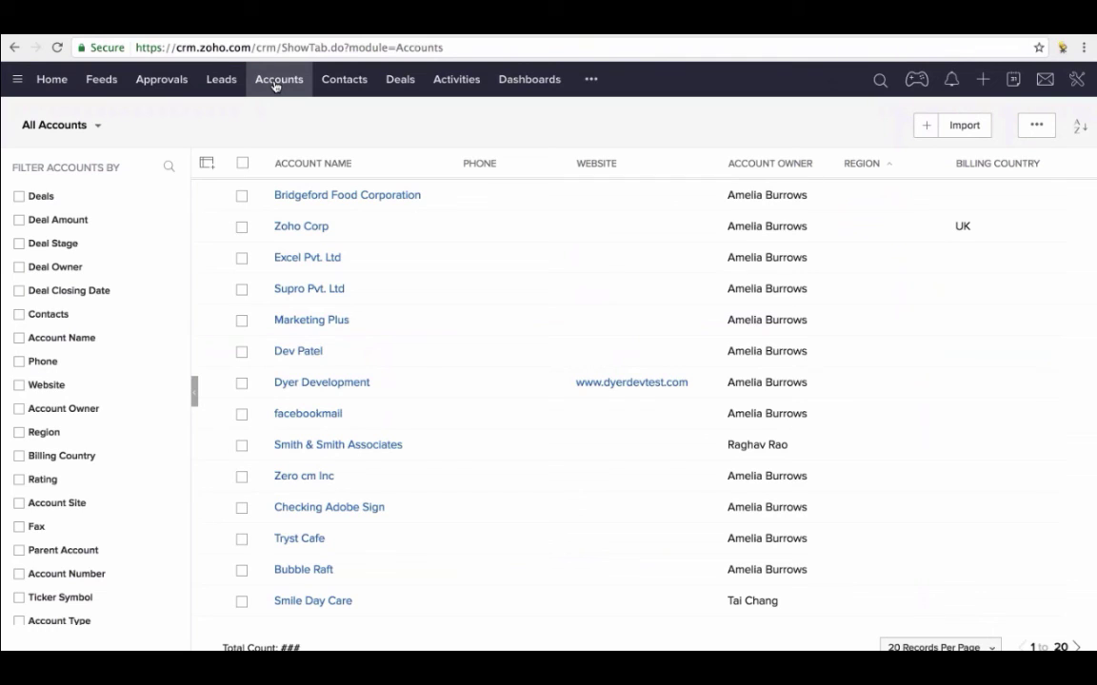
- Open the Excel Pvt. Ltd account and choose Share from its more-actions menu
click(296, 264)
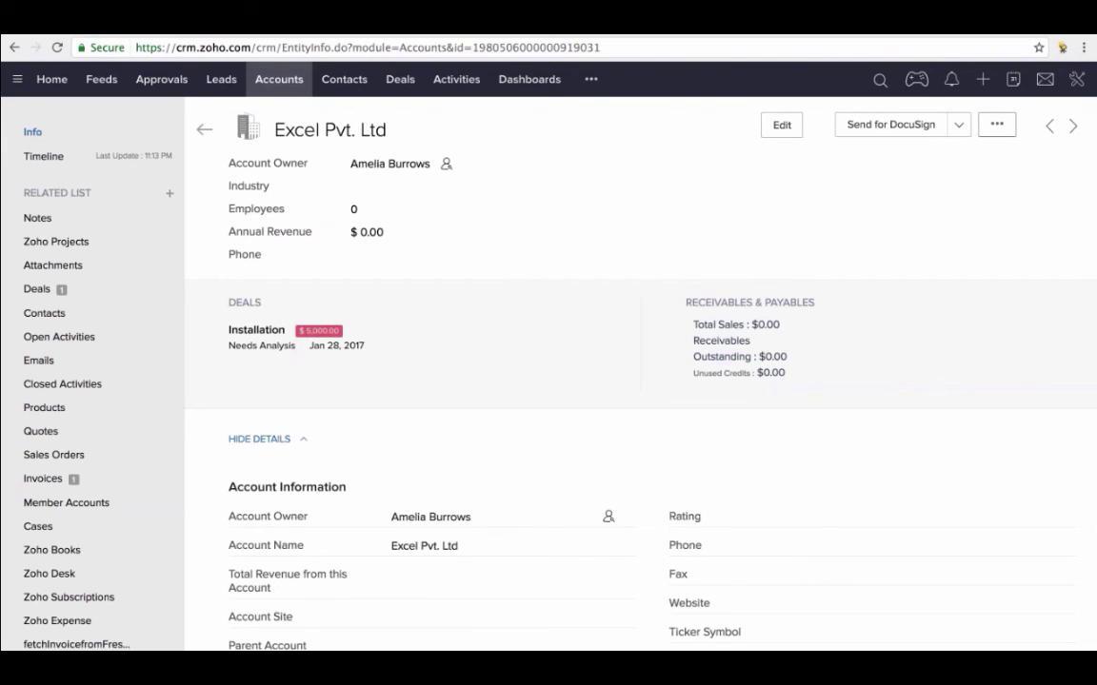
click(997, 128)
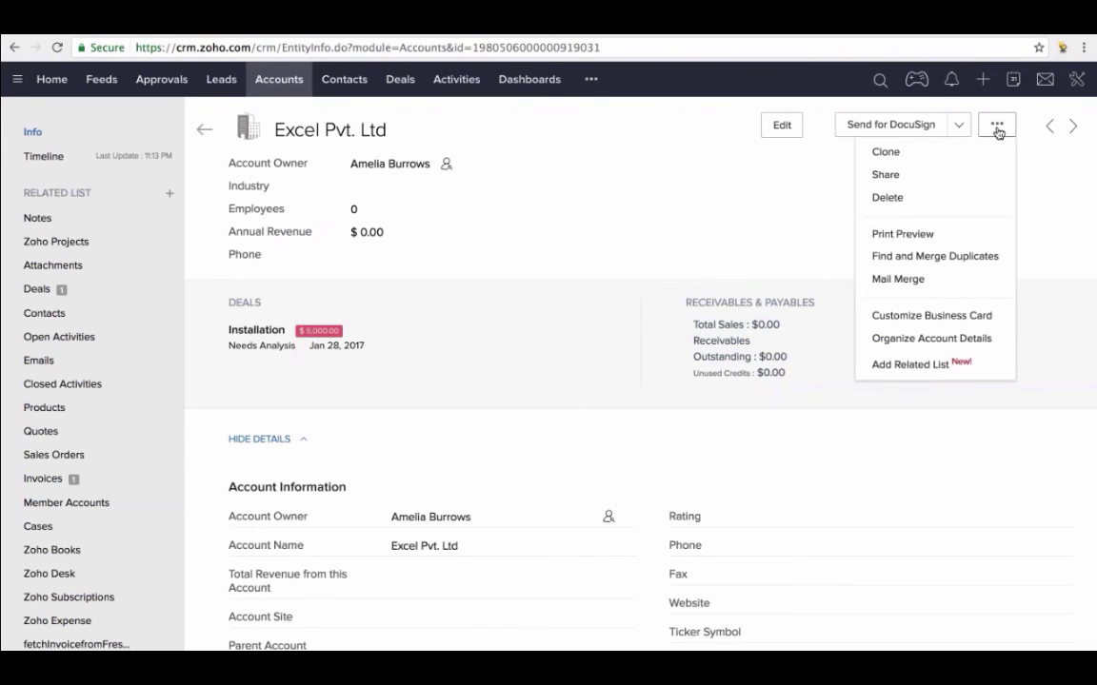
click(899, 177)
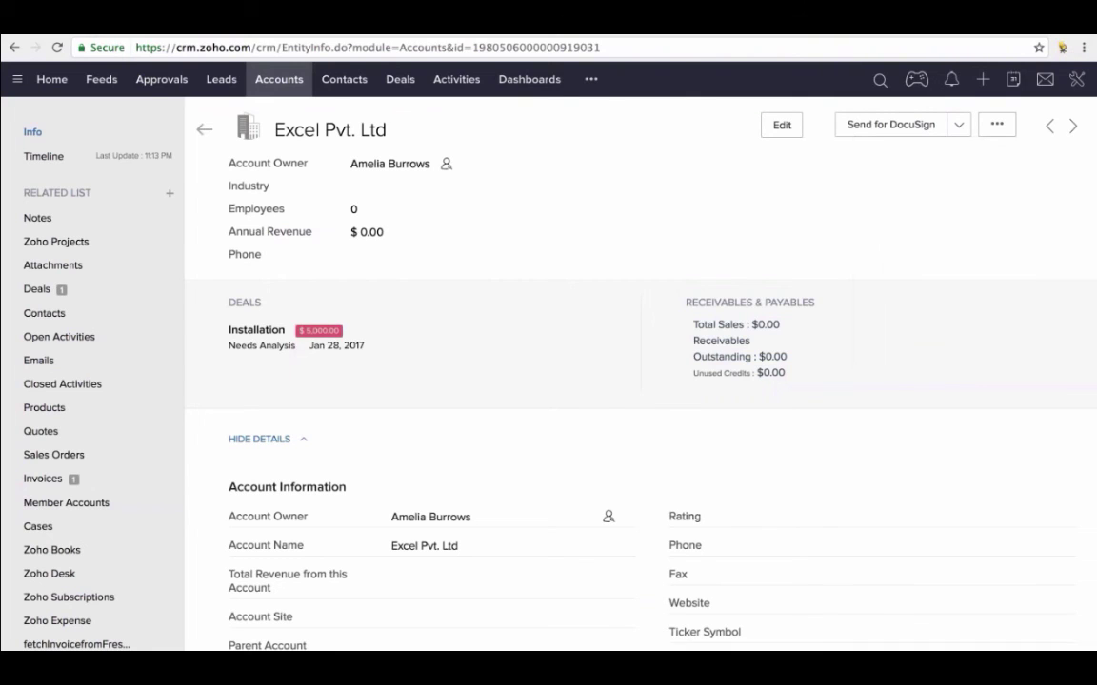
- Share with one user at Read Only access and Do Nothing for related deals, then cancel
click(265, 206)
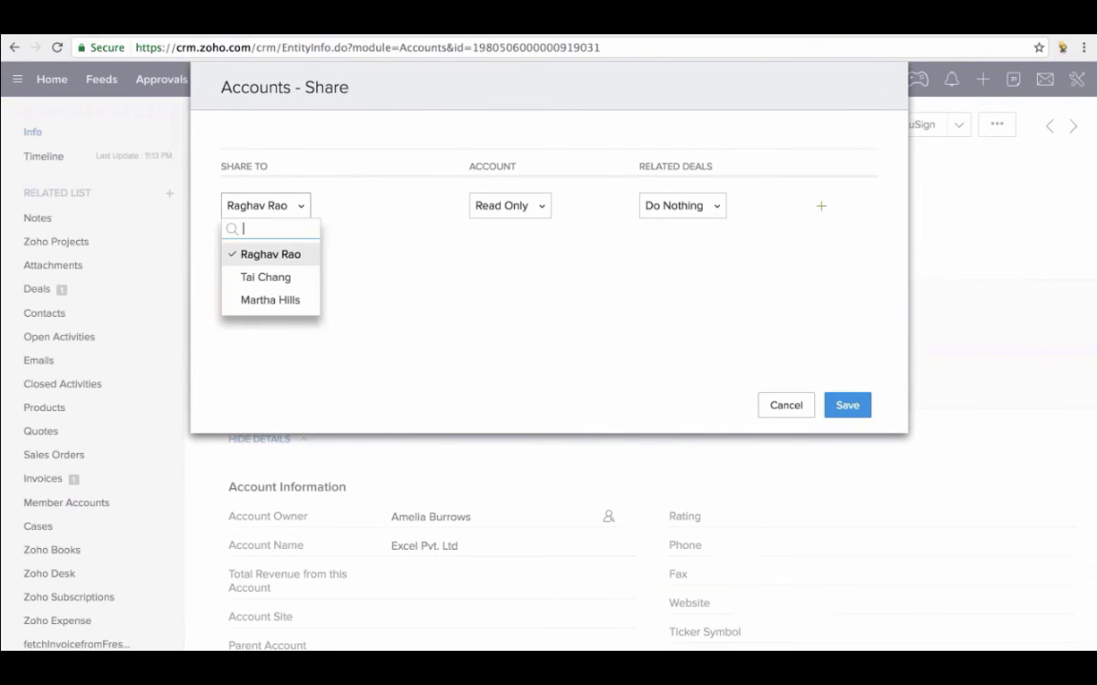
click(283, 268)
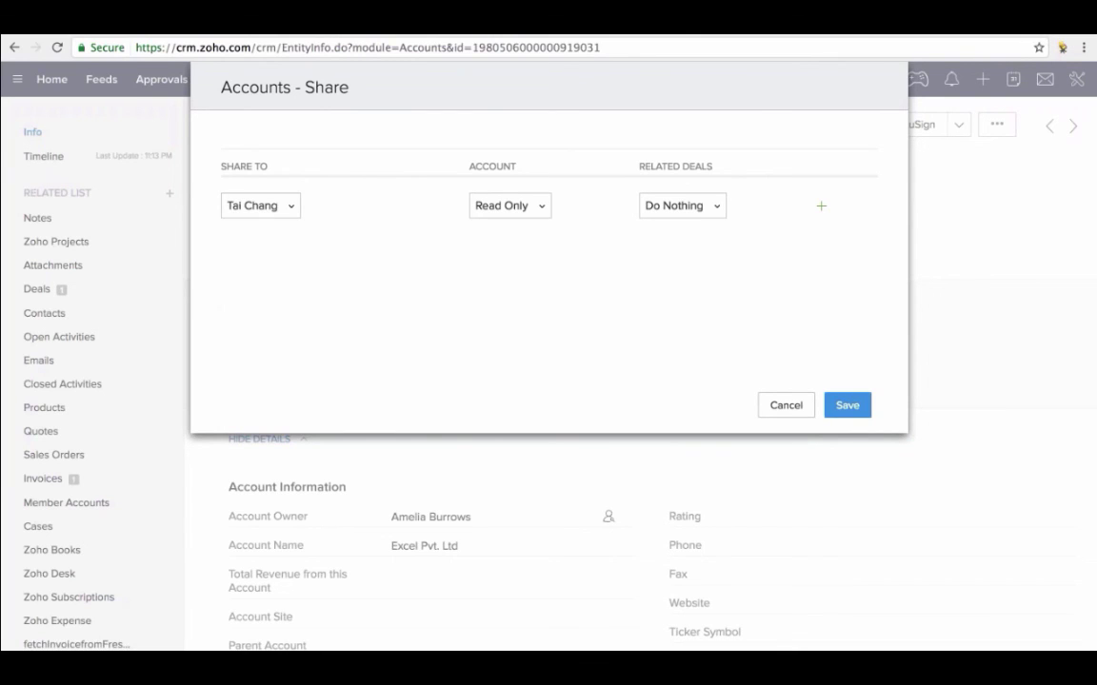
click(525, 211)
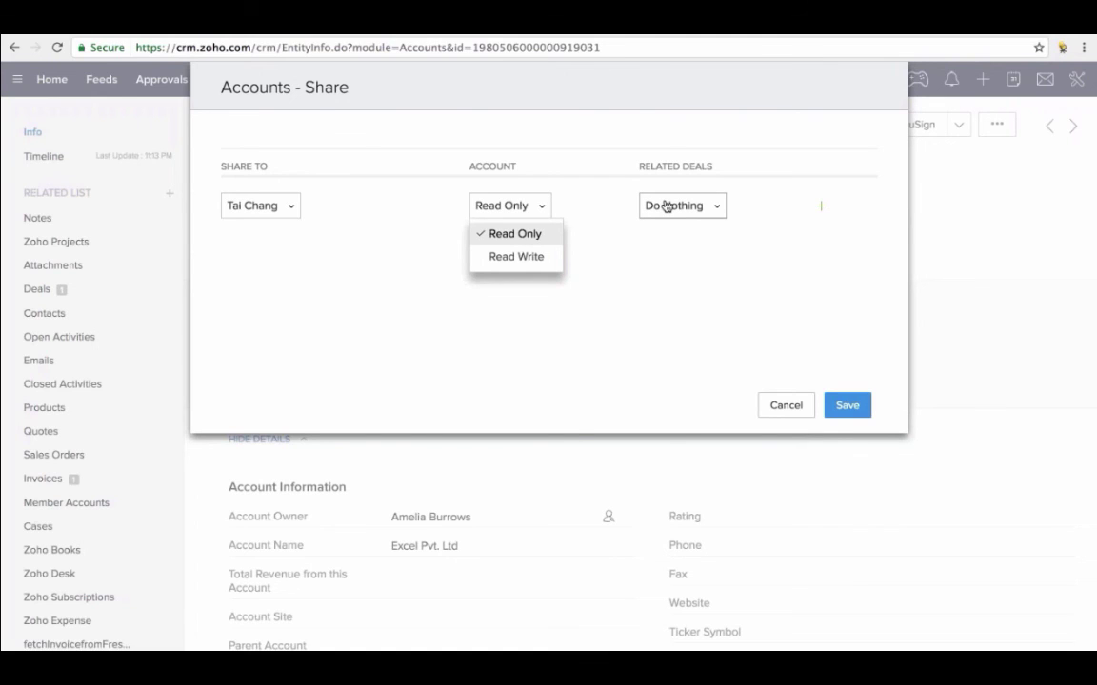
click(677, 215)
click(678, 207)
click(678, 208)
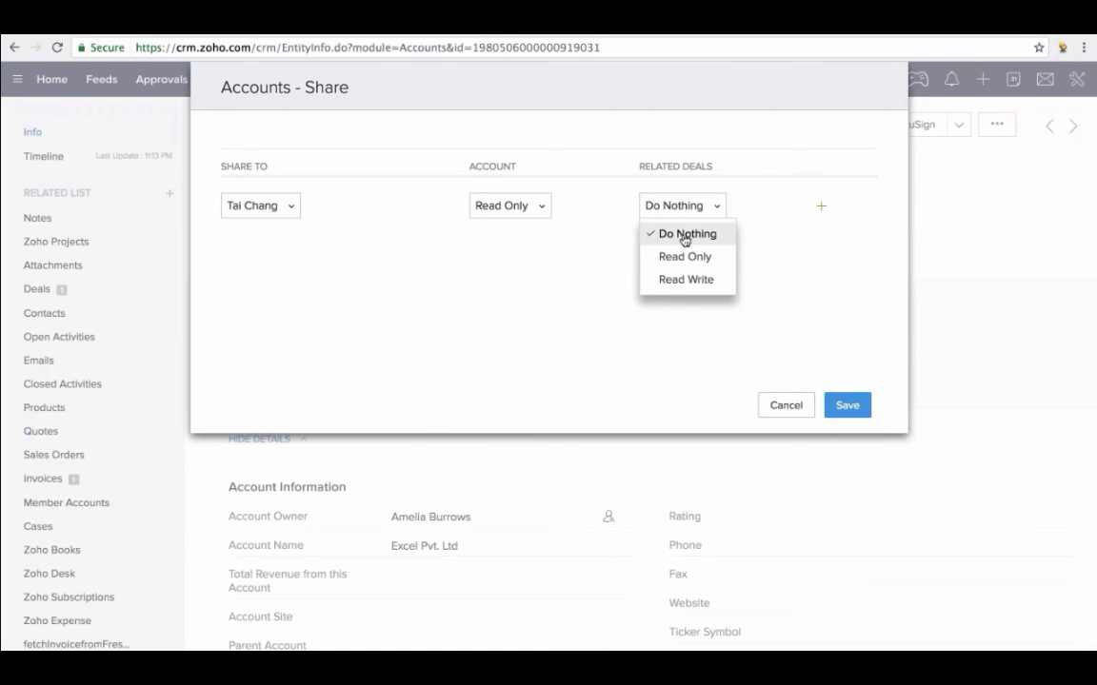
click(683, 238)
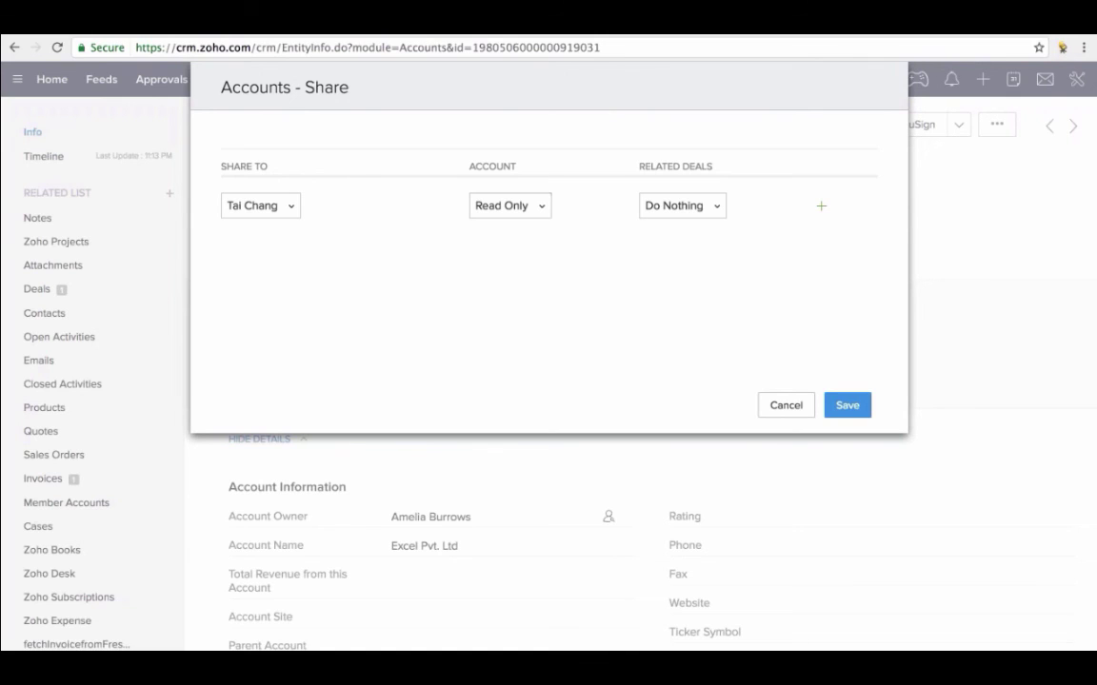
click(804, 407)
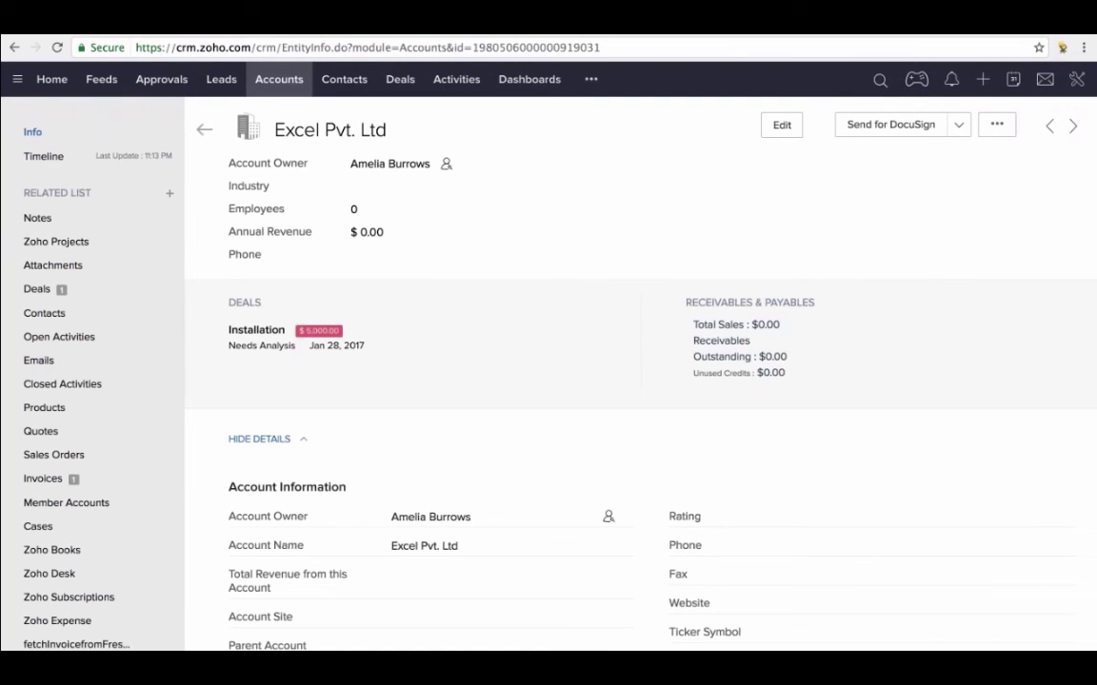